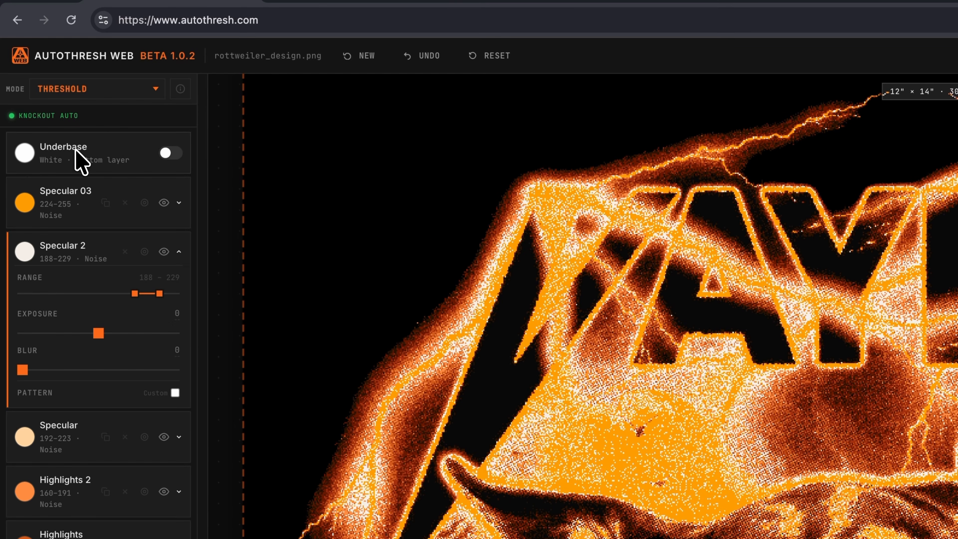
# Change the Specular 03 layer's ink colour to white
pyautogui.click(25, 203)
pyautogui.moveTo(47, 235); pyautogui.dragTo(9, 171)
pyautogui.click(50, 190)
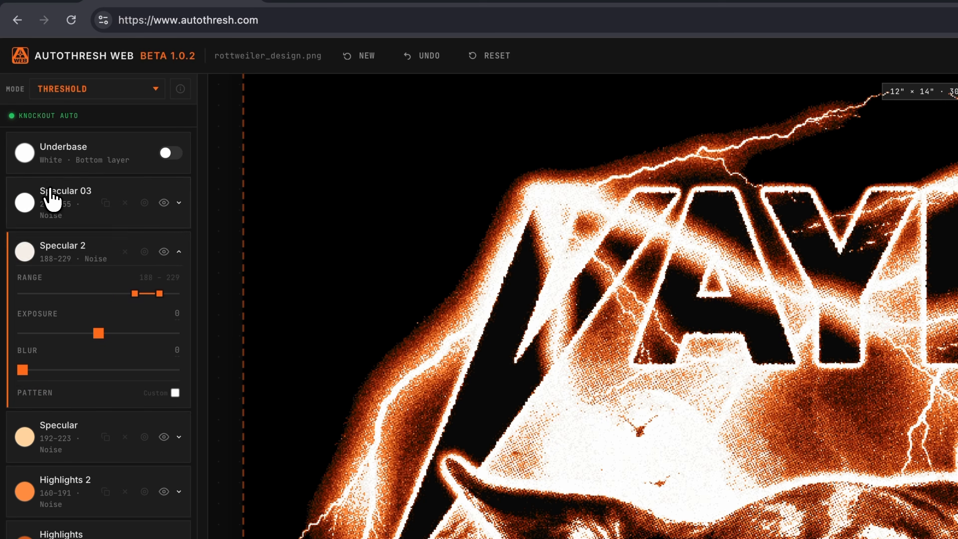
pyautogui.click(60, 190)
# Change the Specular 2 layer's ink colour to a saturated orange
pyautogui.click(23, 254)
pyautogui.moveTo(87, 285); pyautogui.dragTo(162, 224)
pyautogui.moveTo(120, 280); pyautogui.dragTo(212, 245)
pyautogui.click(100, 254)
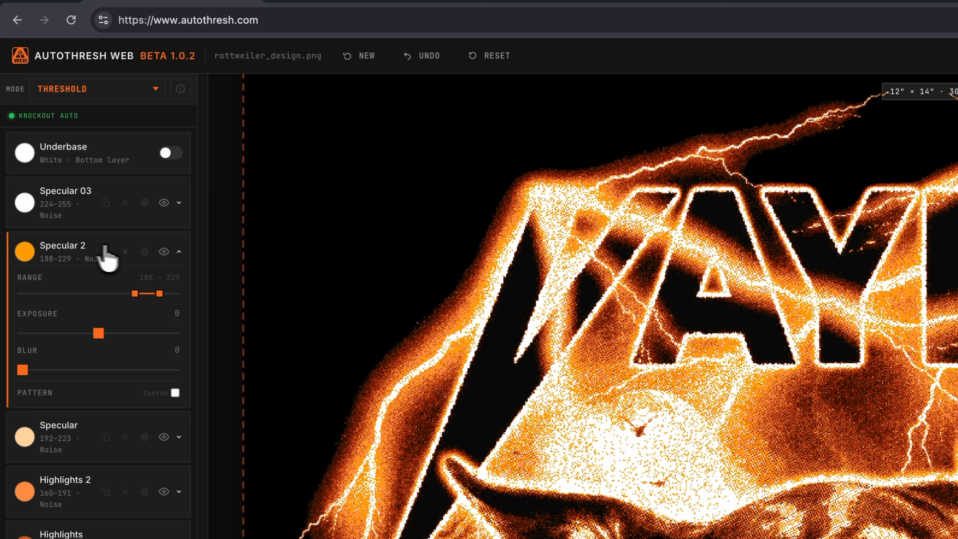
pyautogui.click(88, 260)
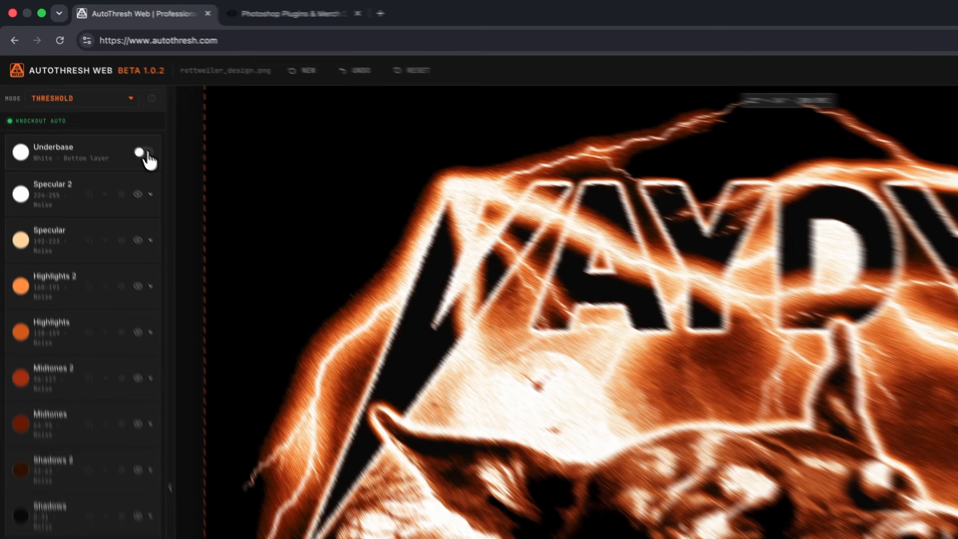
# Turn on the white underbase, solo it, and switch its choke to Off and back to 1px
pyautogui.click(84, 90)
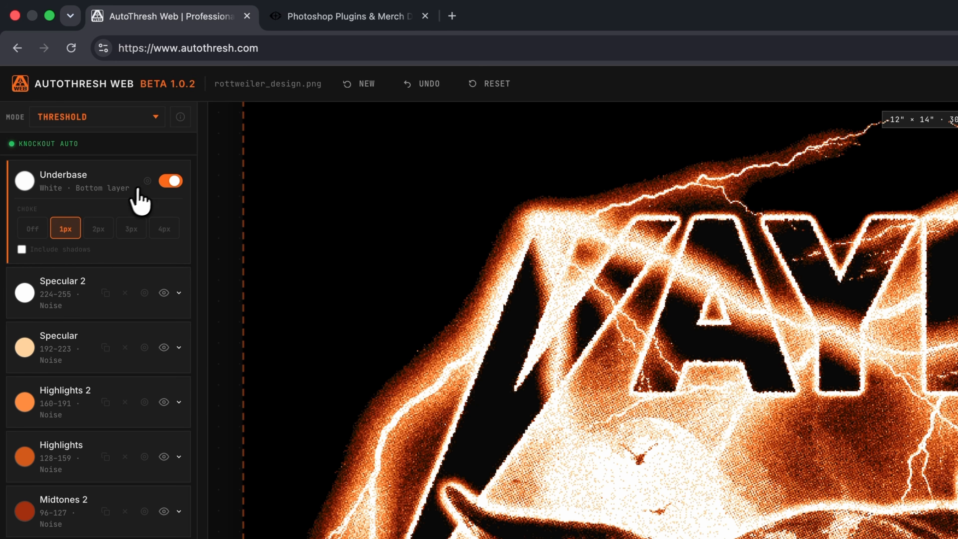
pyautogui.click(147, 181)
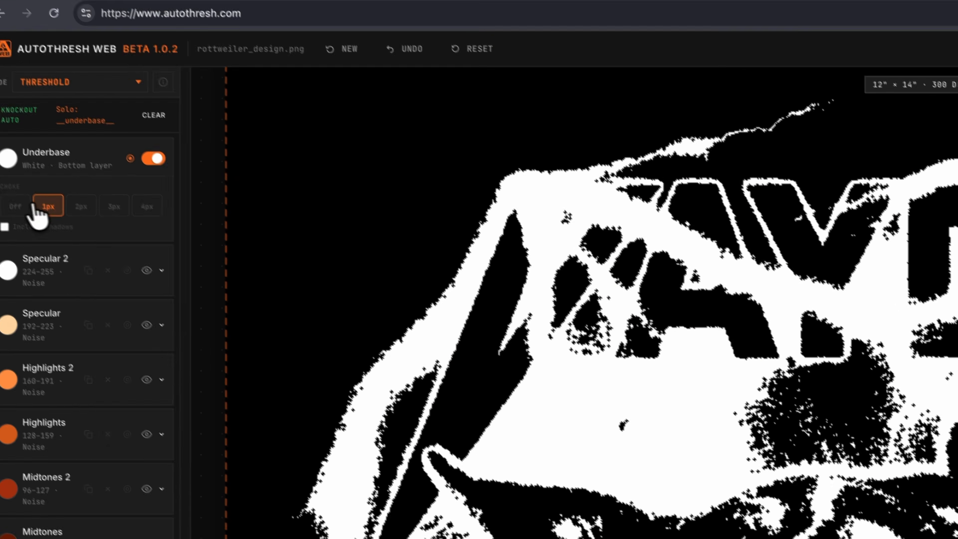
pyautogui.click(19, 207)
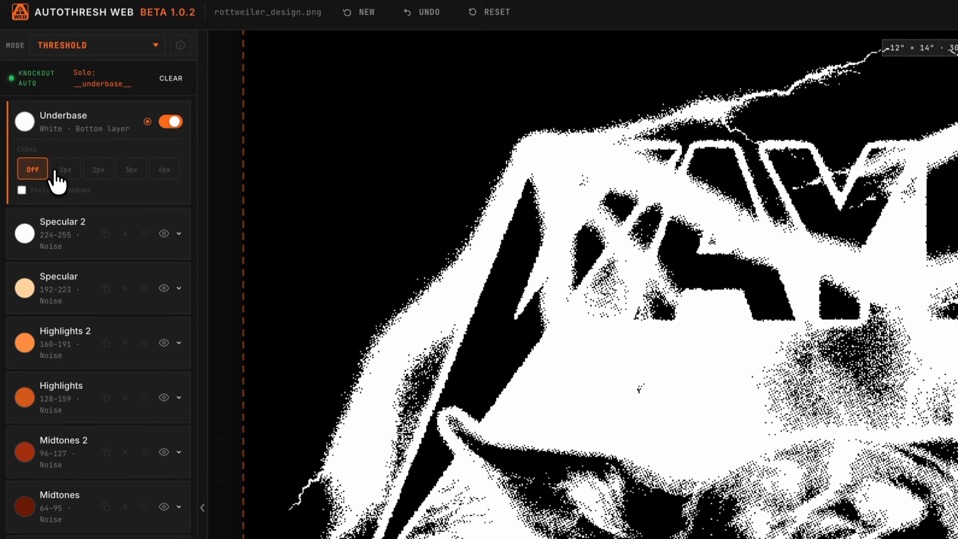
pyautogui.click(62, 170)
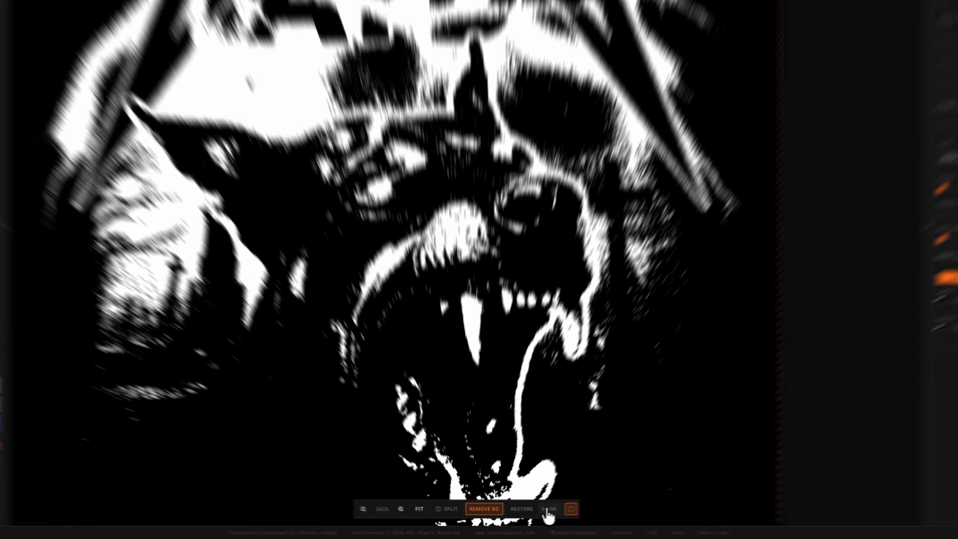
# Activate the Mask brush for the artwork and switch to the Restore brush
pyautogui.click(531, 515)
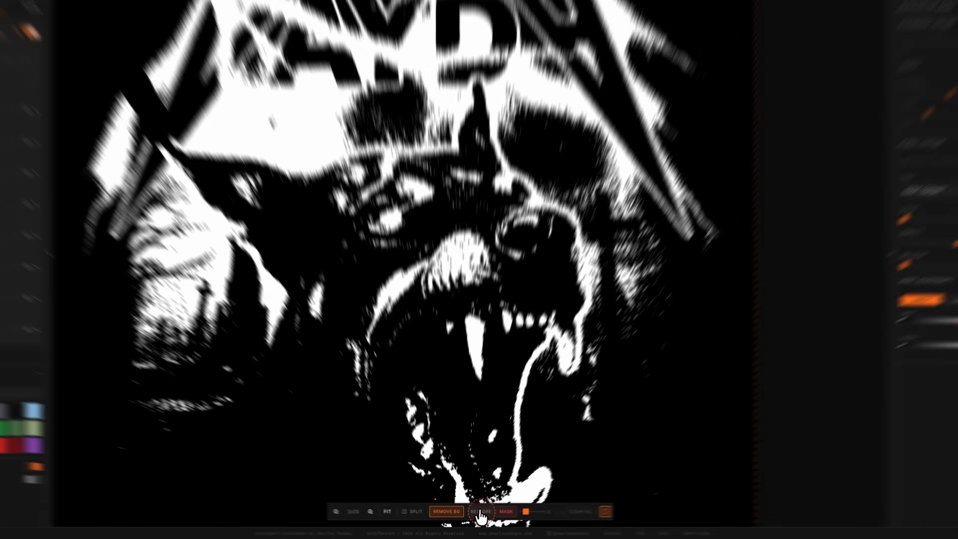
pyautogui.click(478, 514)
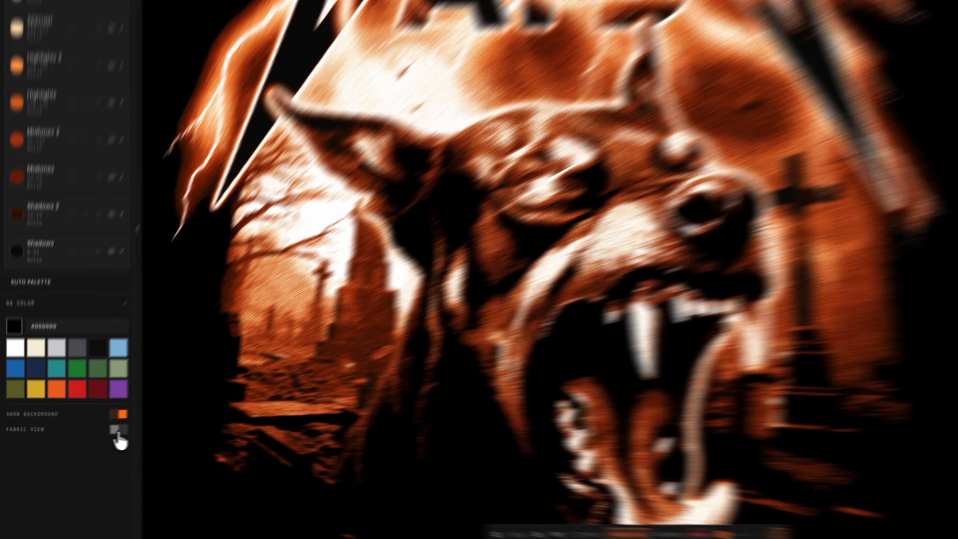
# Turn on the fabric view and preview the design on a dark shirt
pyautogui.click(86, 437)
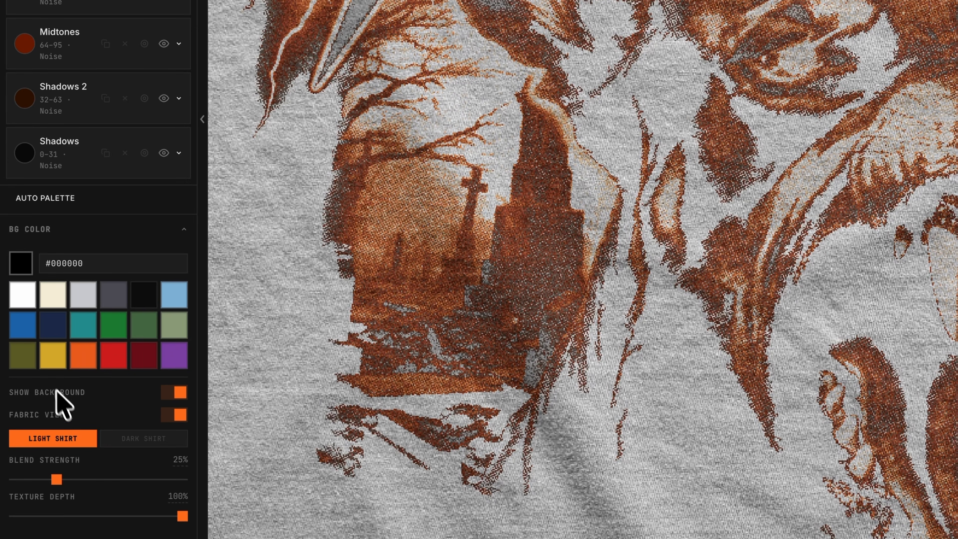
pyautogui.moveTo(65, 415); pyautogui.dragTo(28, 415)
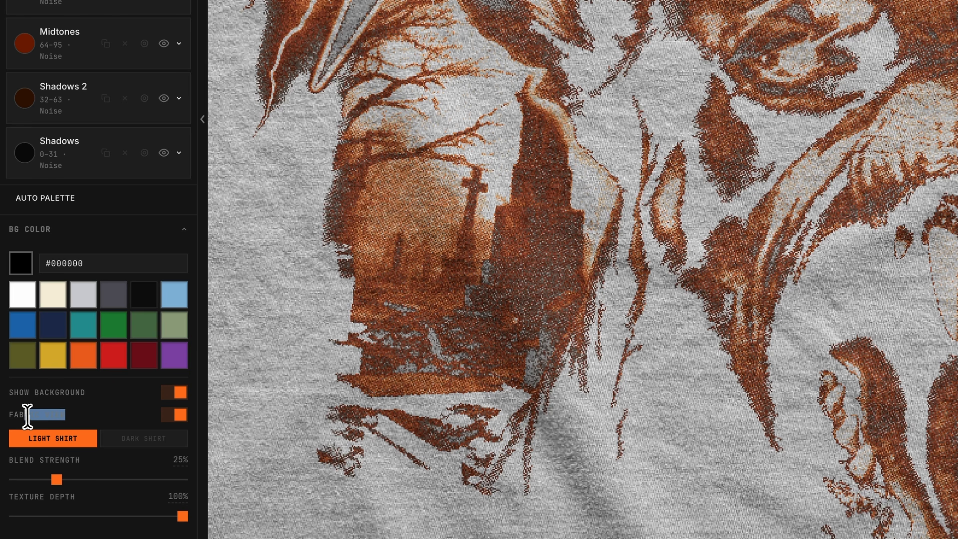
pyautogui.click(10, 417)
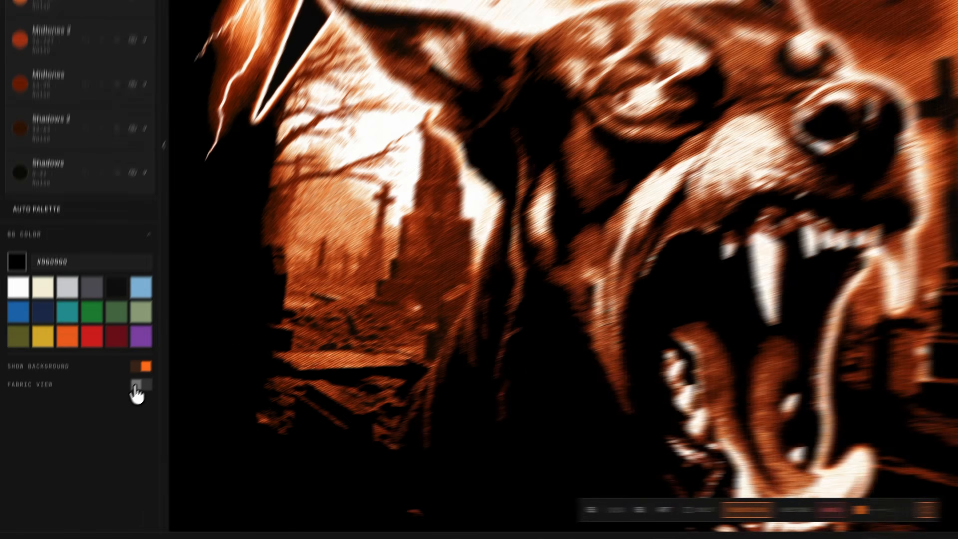
pyautogui.click(86, 437)
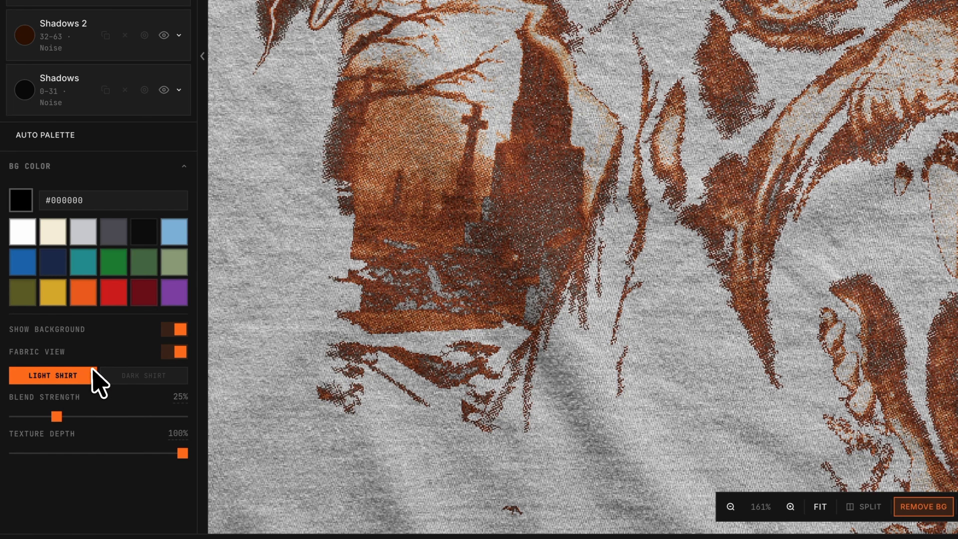
pyautogui.click(123, 380)
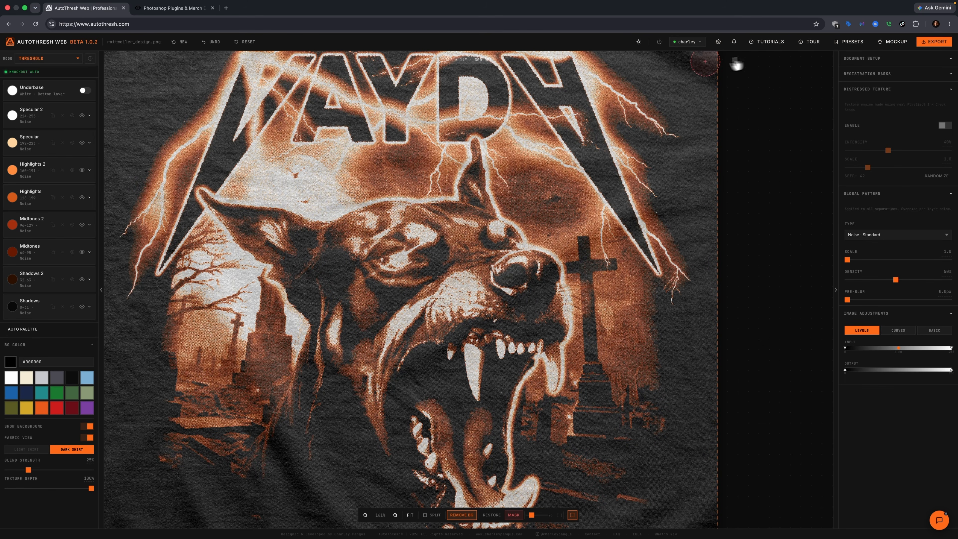
# Open the tutorials window, look at the DTG/DTF Mode Tutorial and Introduction entries, and close it
pyautogui.click(753, 50)
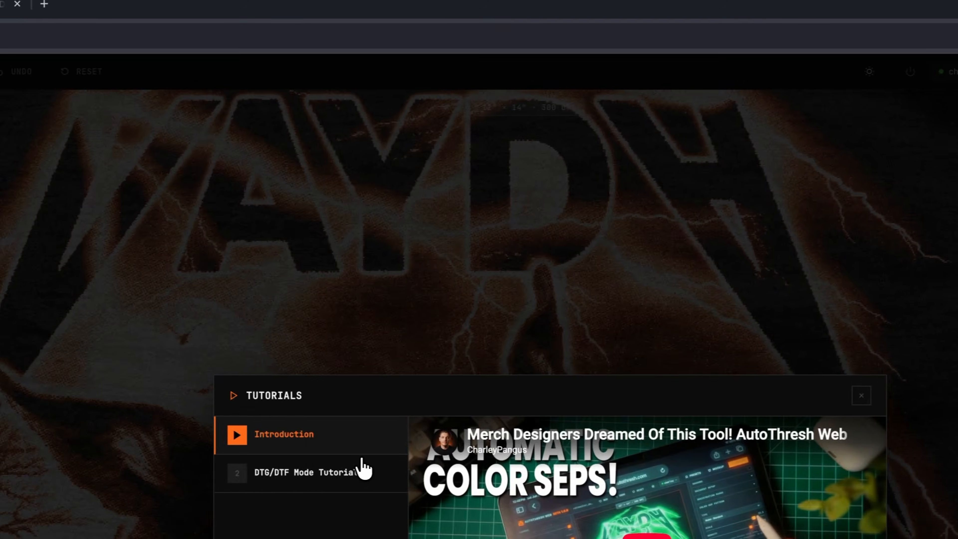
pyautogui.click(360, 461)
pyautogui.click(324, 440)
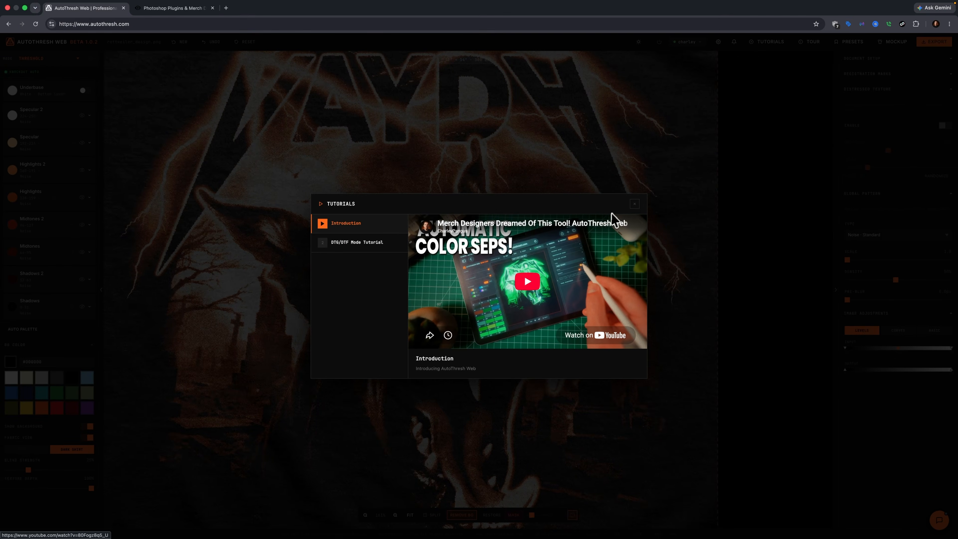
pyautogui.click(634, 204)
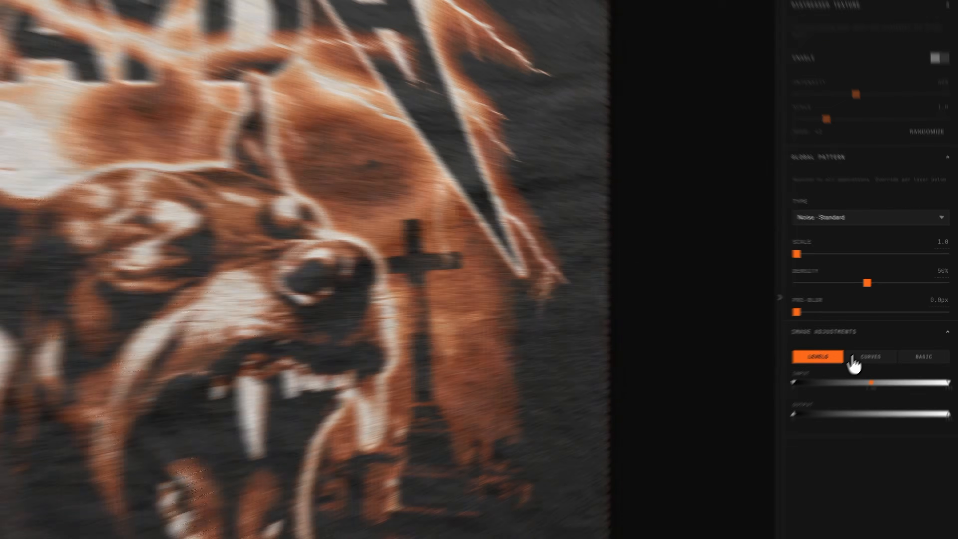
# Look through the Curves and Basic image adjustments and return to Levels
pyautogui.click(898, 330)
pyautogui.click(934, 330)
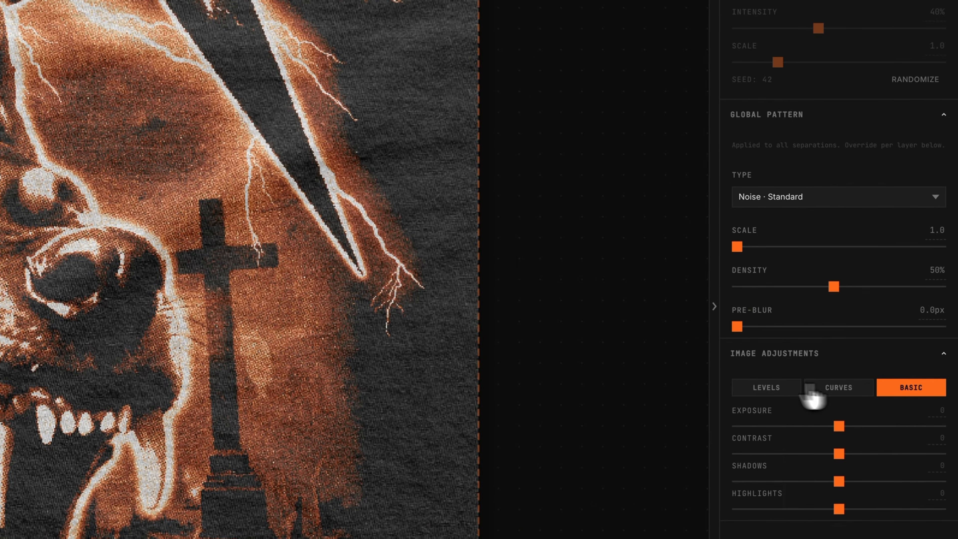
pyautogui.click(859, 332)
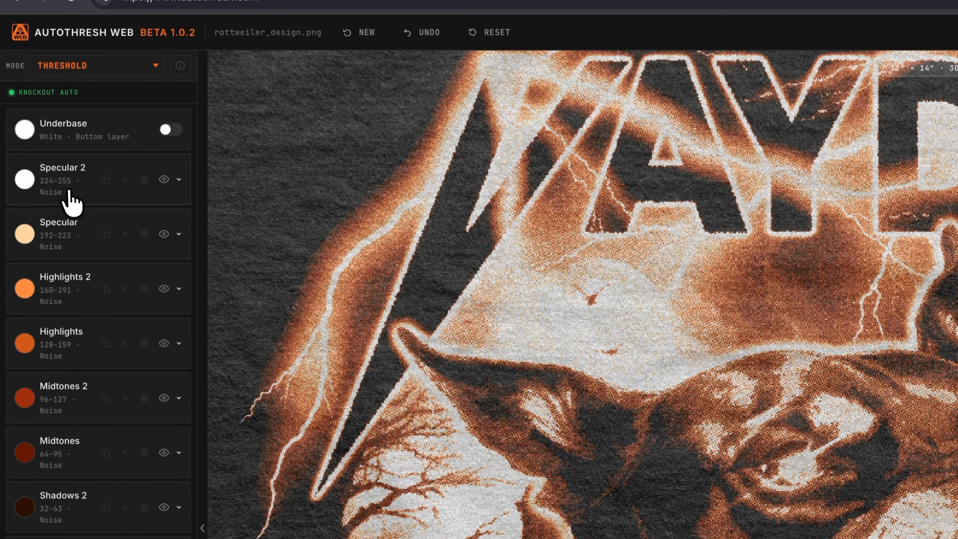
# Give the Specular 2 layer a custom Noise · Texture pattern with a scale of 3.5
pyautogui.click(56, 164)
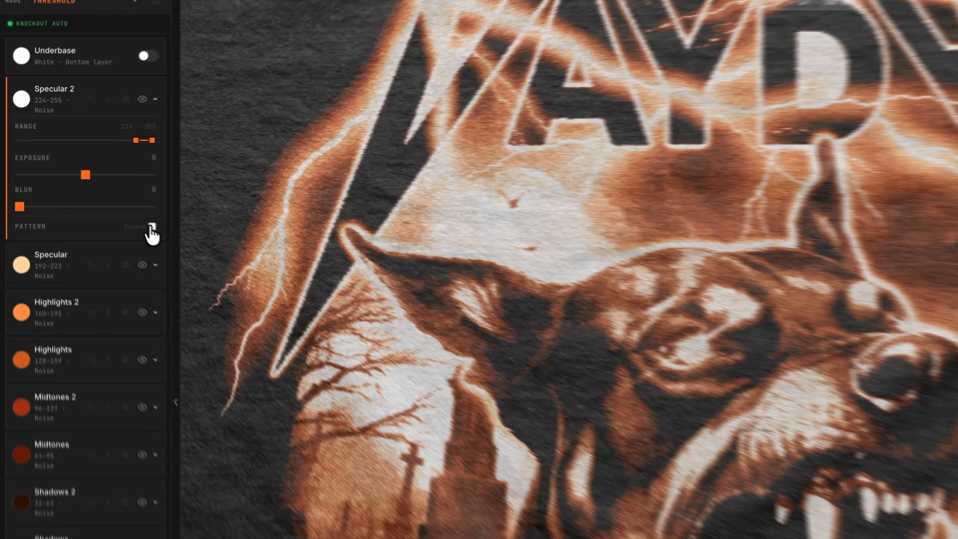
pyautogui.click(88, 189)
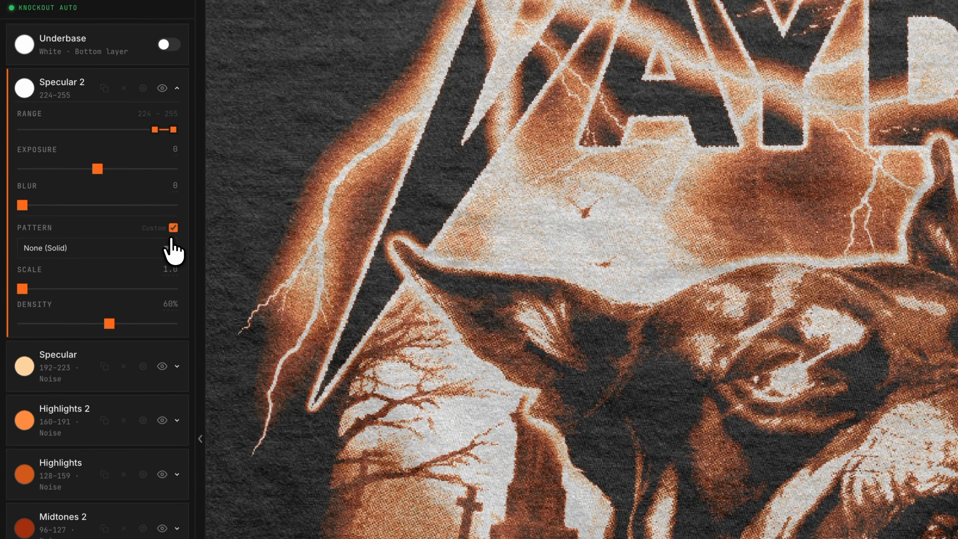
pyautogui.click(37, 200)
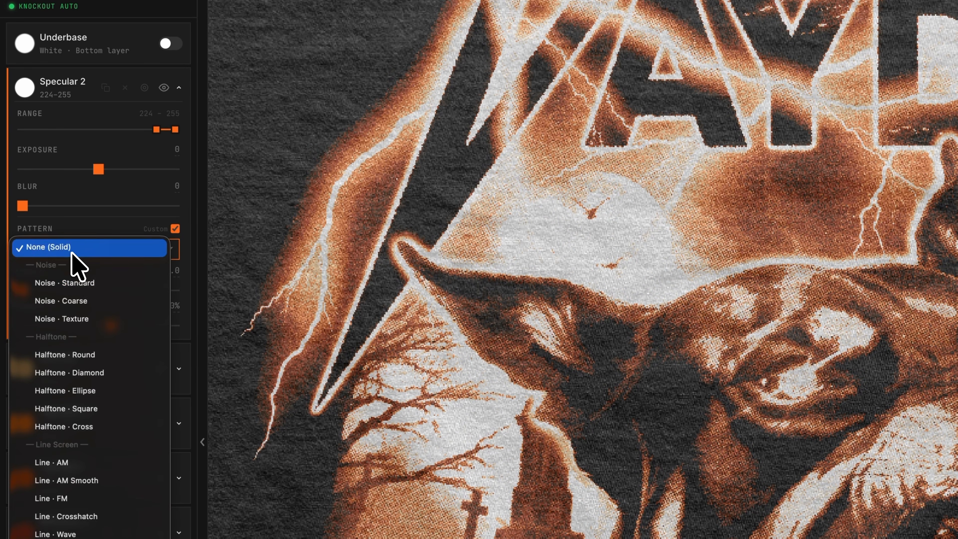
pyautogui.click(84, 320)
pyautogui.moveTo(45, 308); pyautogui.dragTo(98, 310)
# Change the Specular 2 layer's custom pattern to Halftone · Round and increase its scale
pyautogui.click(94, 259)
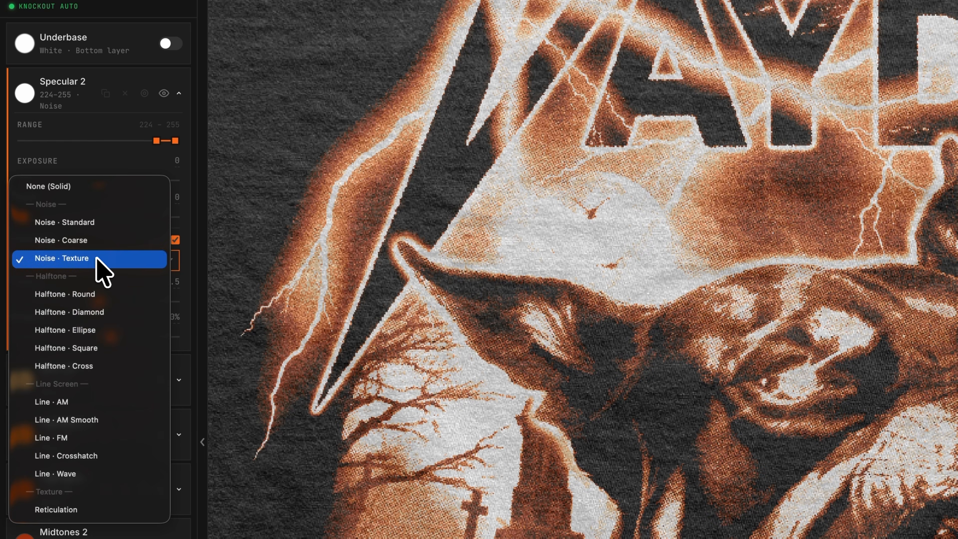
pyautogui.click(93, 294)
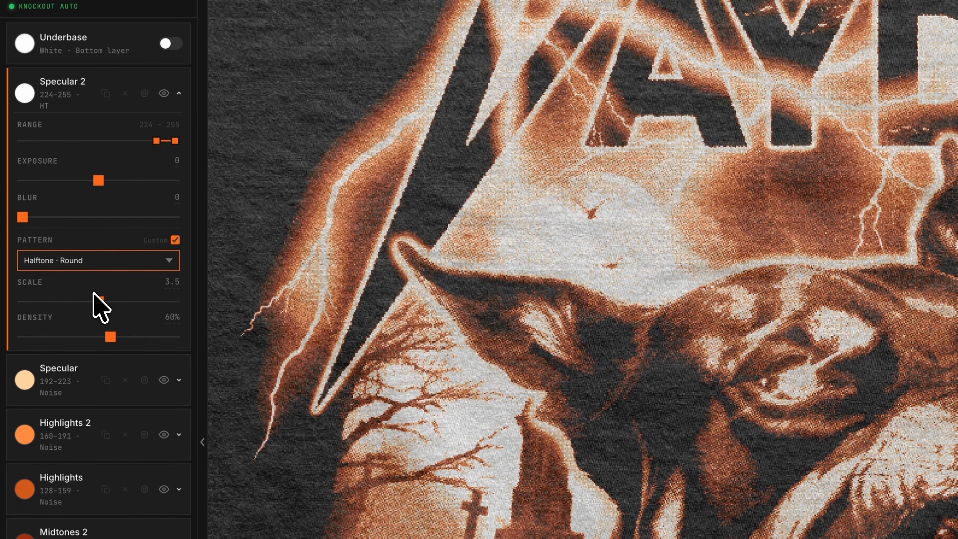
pyautogui.moveTo(97, 298); pyautogui.dragTo(138, 302)
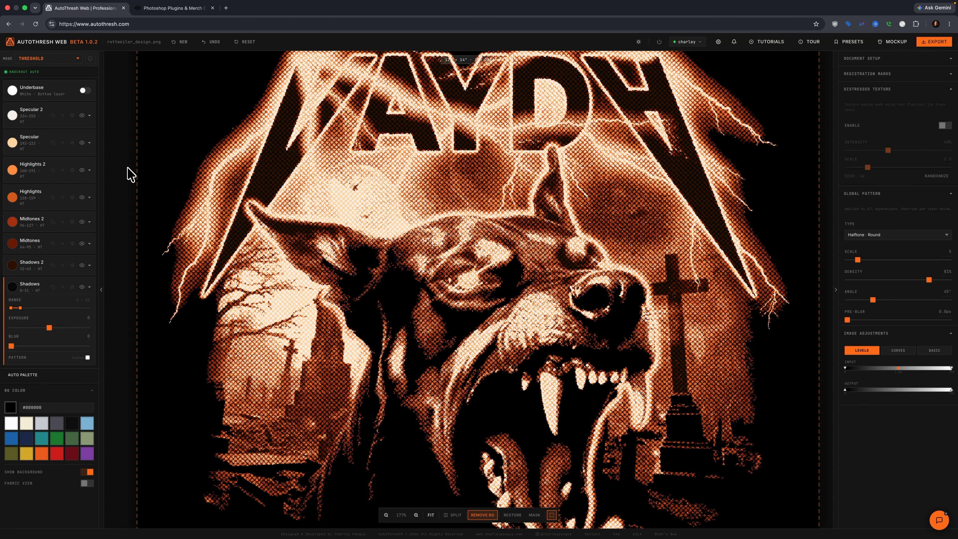
# Switch the processing mode to Dither and apply Atkinson error diffusion
pyautogui.click(57, 58)
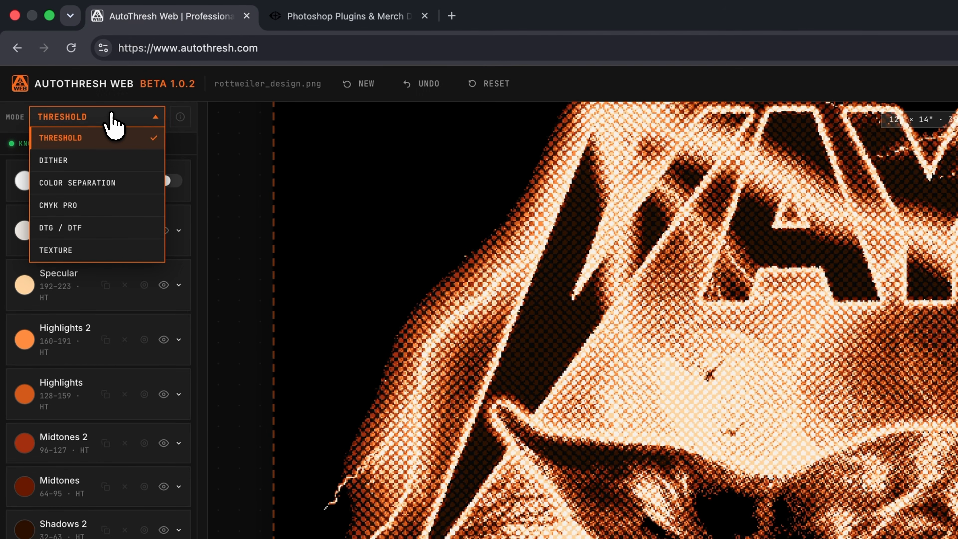
pyautogui.click(51, 160)
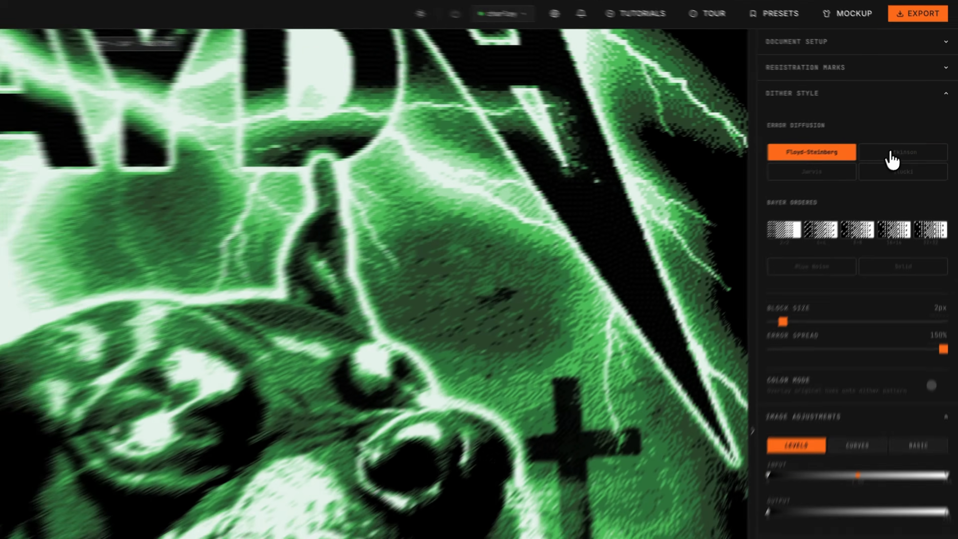
pyautogui.click(913, 125)
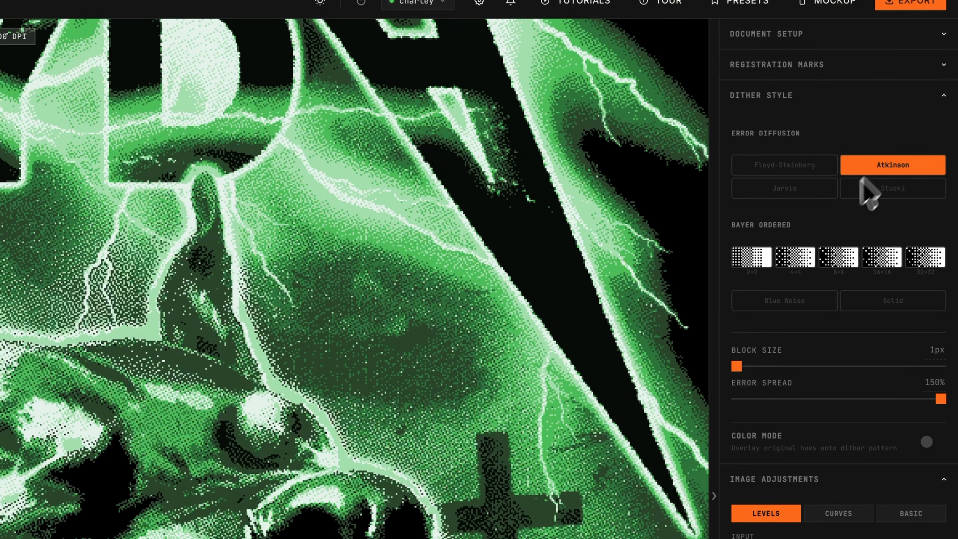
# Raise the dither block size to 3px, then reduce it slightly and inspect the artwork
pyautogui.click(769, 365)
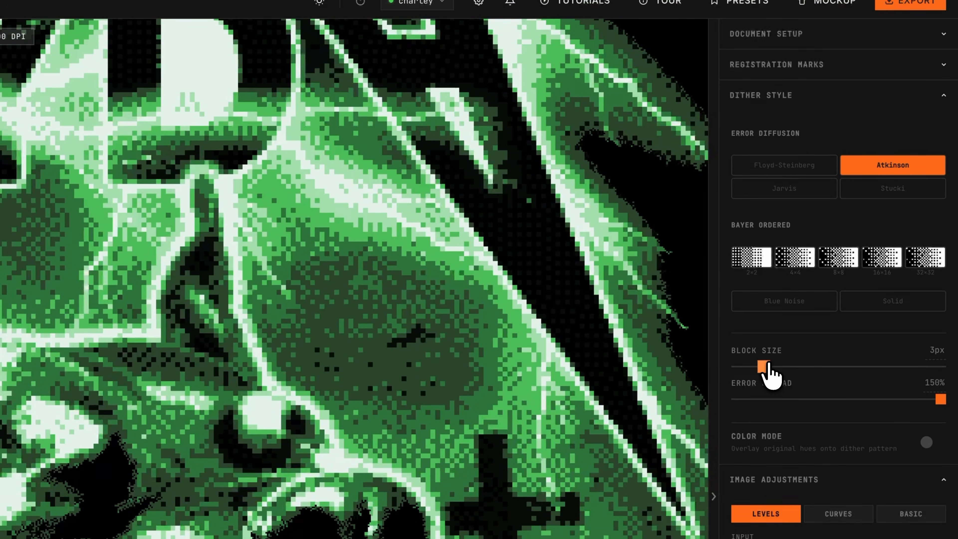
pyautogui.moveTo(761, 366); pyautogui.dragTo(748, 365)
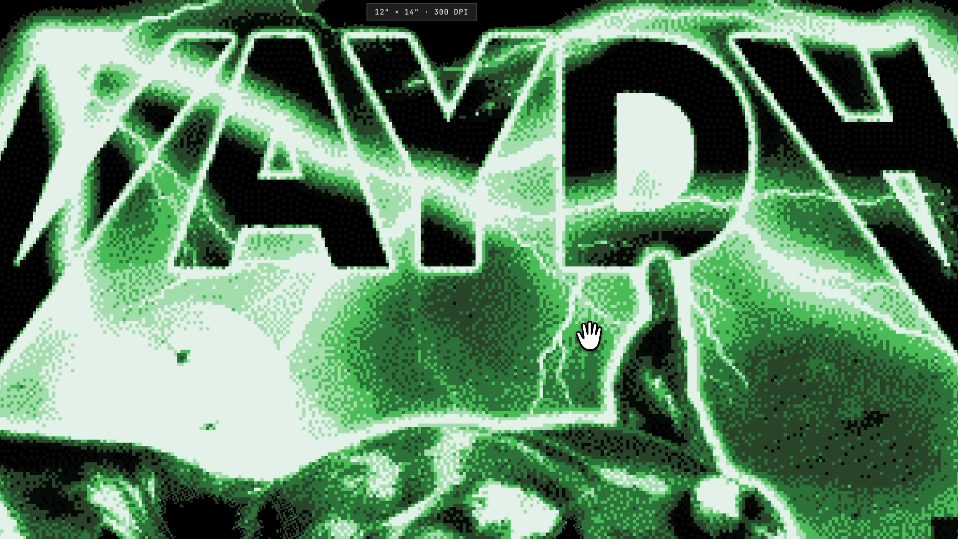
pyautogui.moveTo(583, 339); pyautogui.dragTo(546, 261)
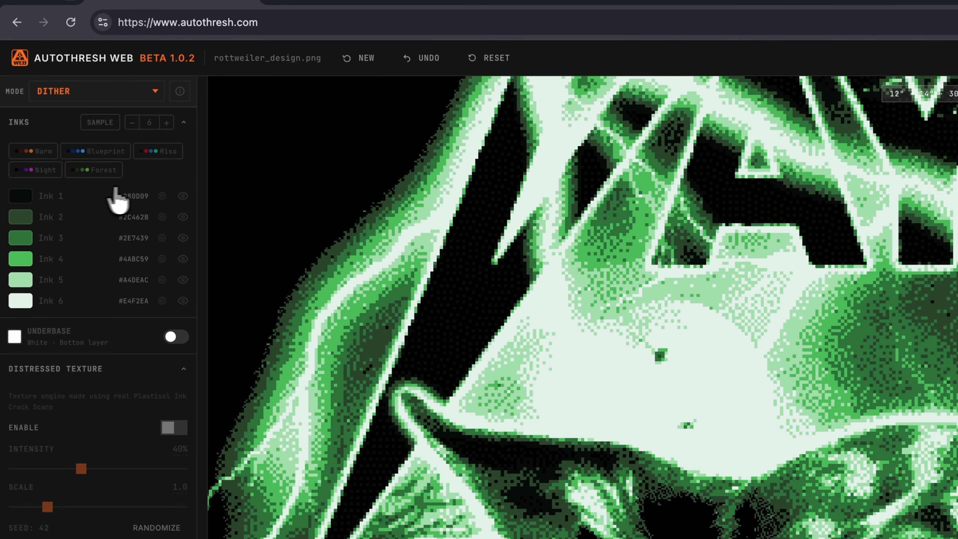
# Solo Ink 1 and Ink 2 in turn to inspect each separation, then show all inks again
pyautogui.click(162, 195)
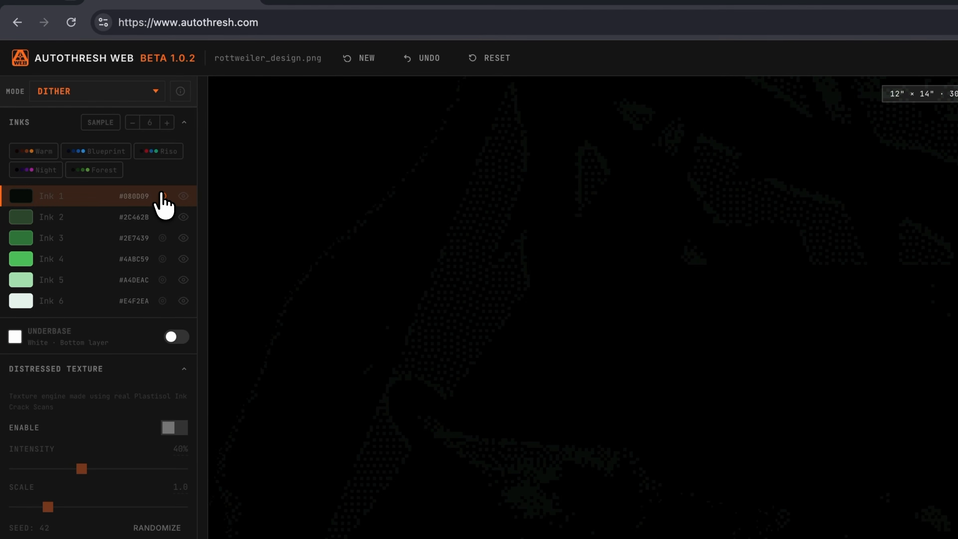
pyautogui.click(162, 216)
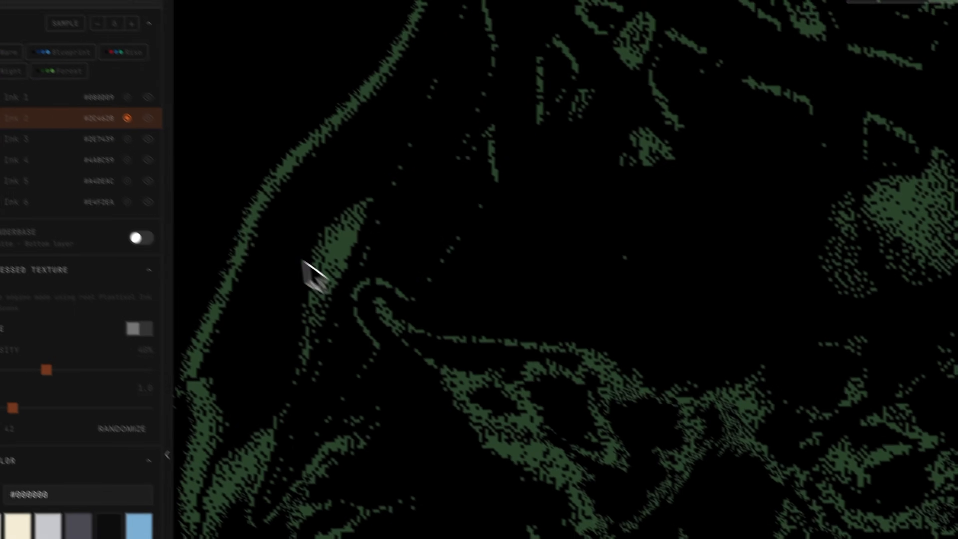
pyautogui.click(127, 118)
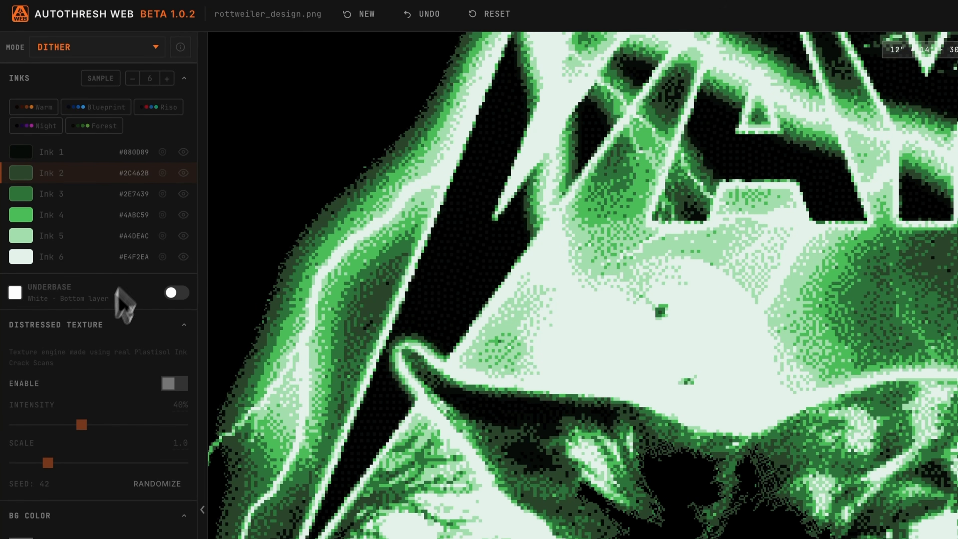
# Enable the distressed texture and set its intensity to 92% and scale to 0.3
pyautogui.click(181, 383)
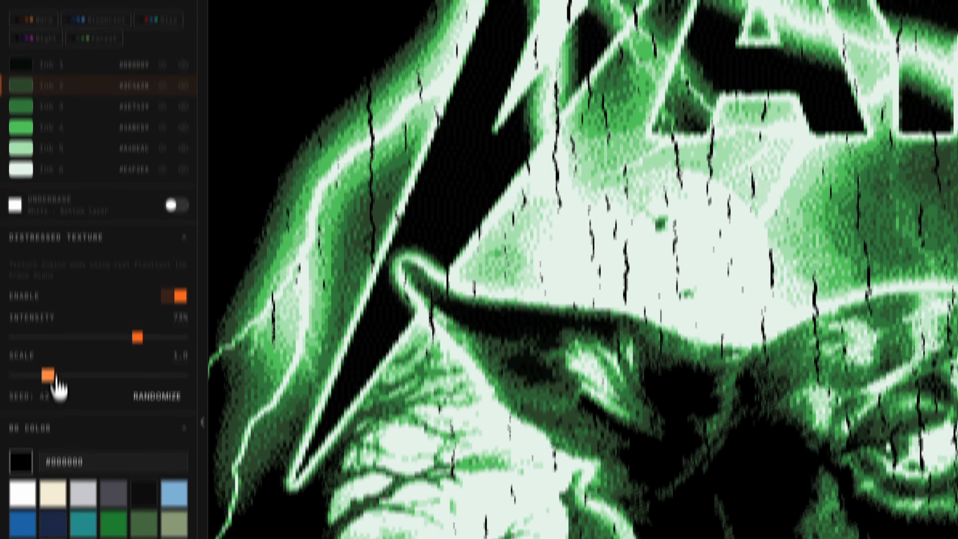
pyautogui.moveTo(50, 463); pyautogui.dragTo(1, 458)
pyautogui.click(171, 252)
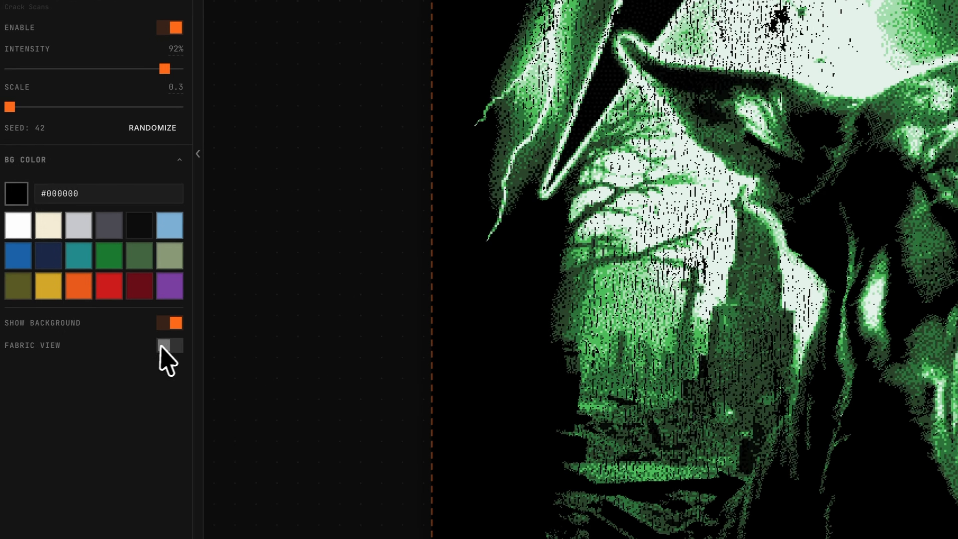
# Preview the distressed artwork in fabric view on a dark shirt, then turn fabric view off
pyautogui.click(176, 343)
pyautogui.click(151, 367)
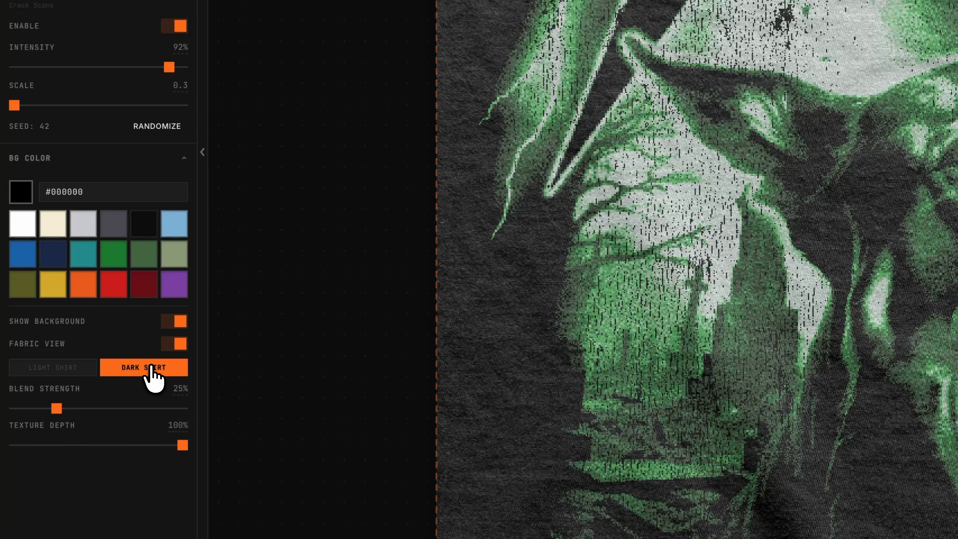
pyautogui.click(175, 344)
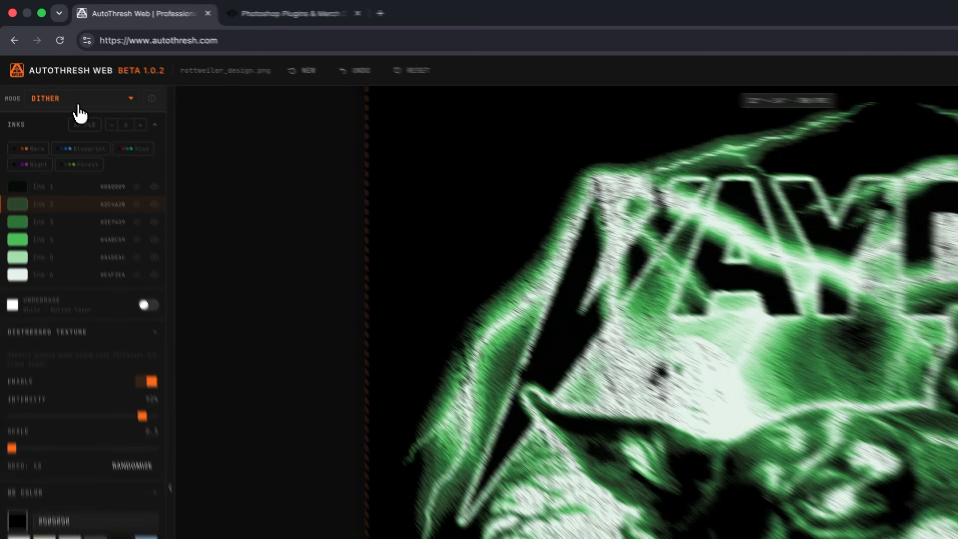
# Switch the processing mode to Color Separation and raise the number of colors to 30
pyautogui.click(47, 59)
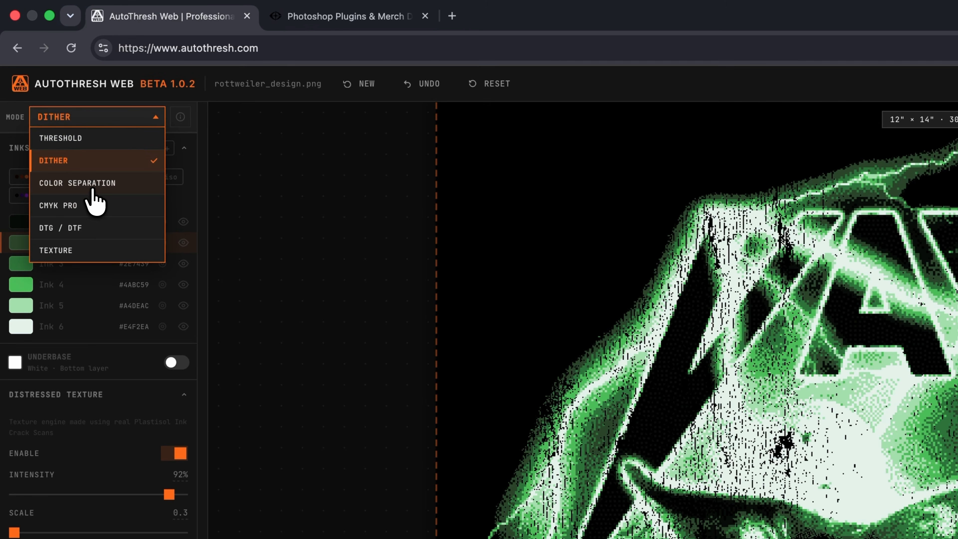
pyautogui.click(92, 185)
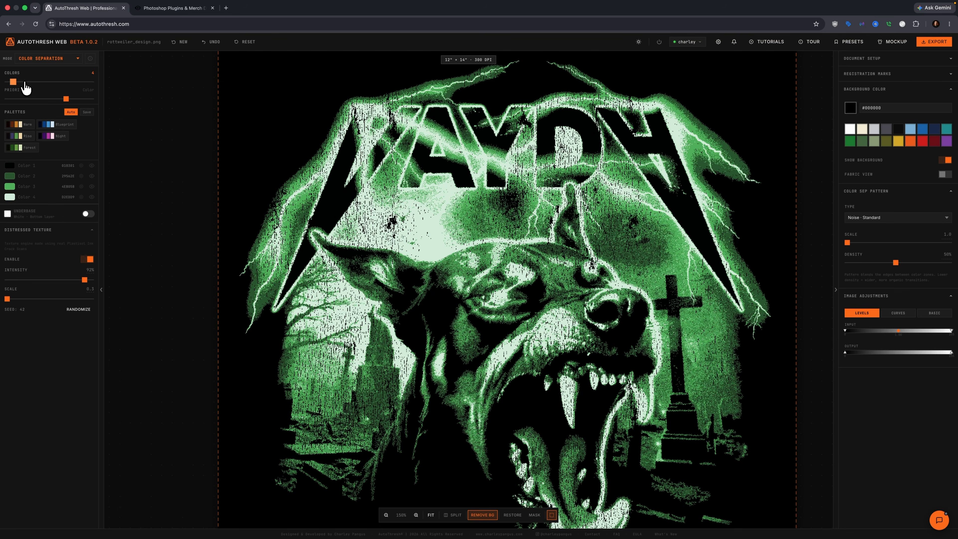
pyautogui.moveTo(26, 87); pyautogui.dragTo(126, 91)
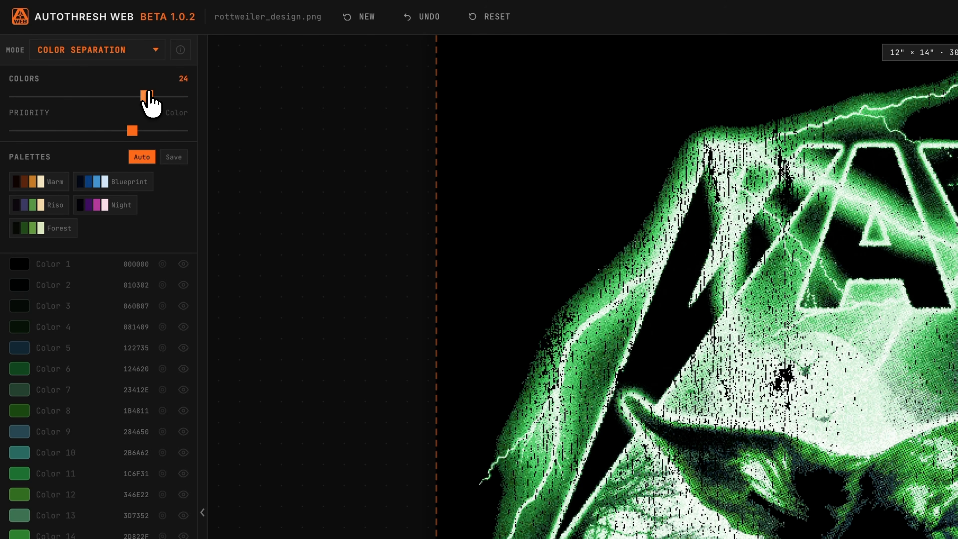
pyautogui.moveTo(146, 96); pyautogui.dragTo(183, 96)
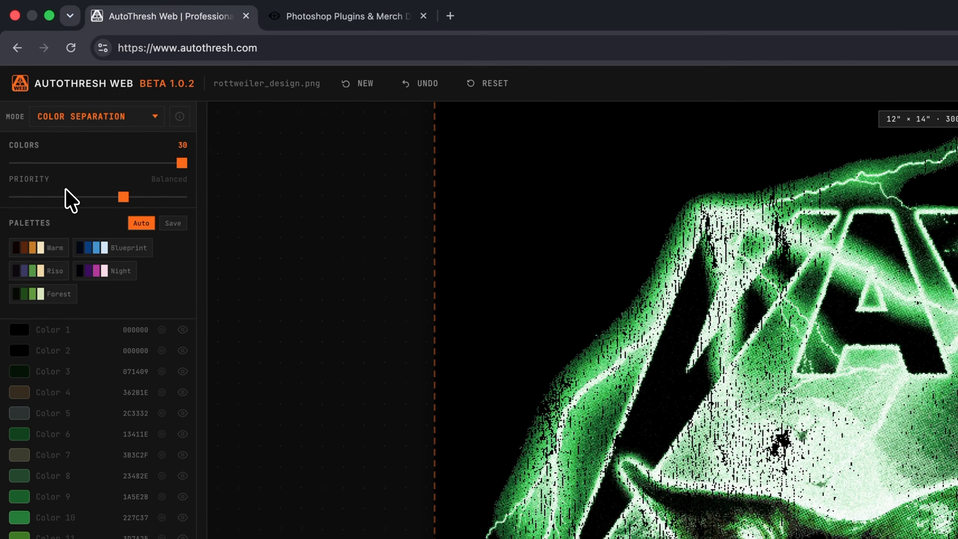
# Try the Tonal priority, then set the priority fully to Color and check the artwork in split view
pyautogui.click(56, 131)
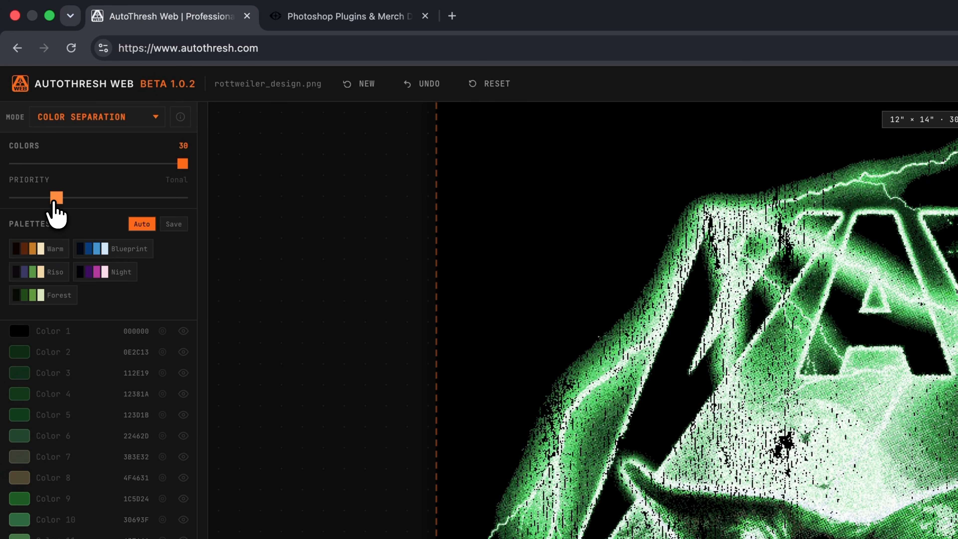
pyautogui.moveTo(114, 199); pyautogui.dragTo(234, 189)
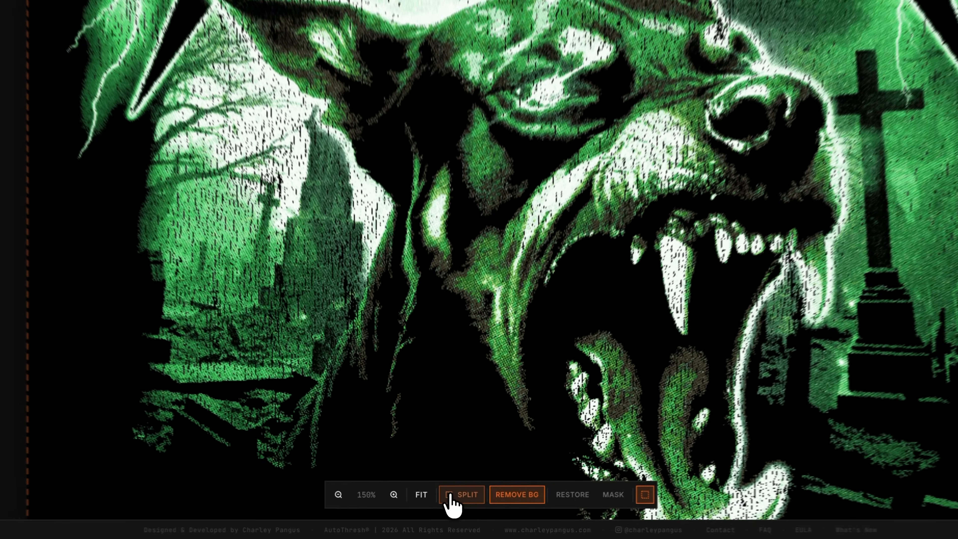
pyautogui.click(448, 515)
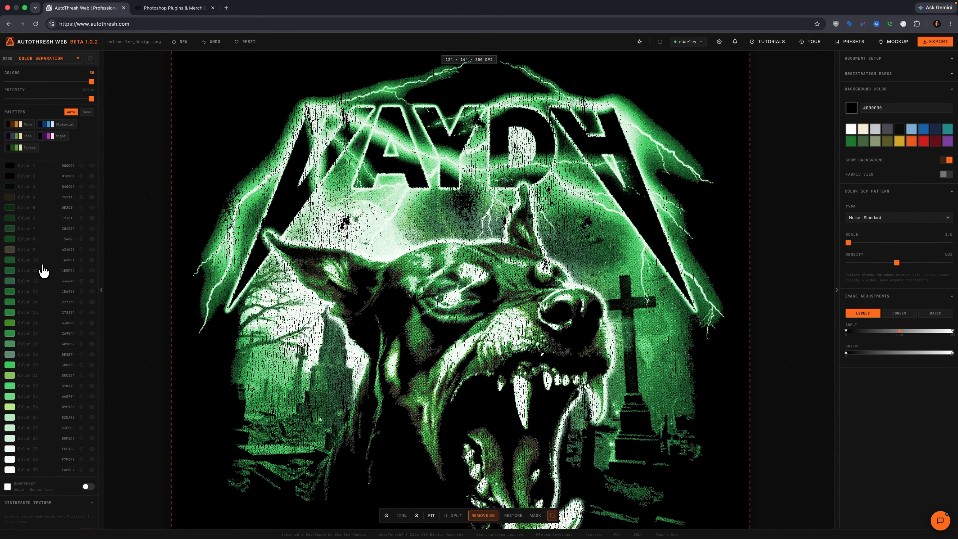
# Change the color separation pattern to Halftone · Diamond and raise its scale and density
pyautogui.scroll(-3, 44, 272)
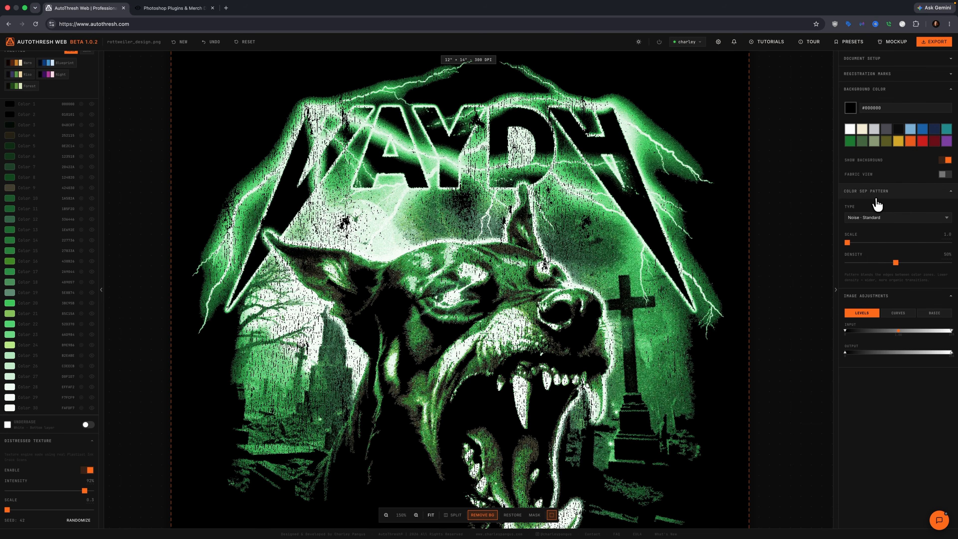
pyautogui.click(881, 222)
pyautogui.click(856, 264)
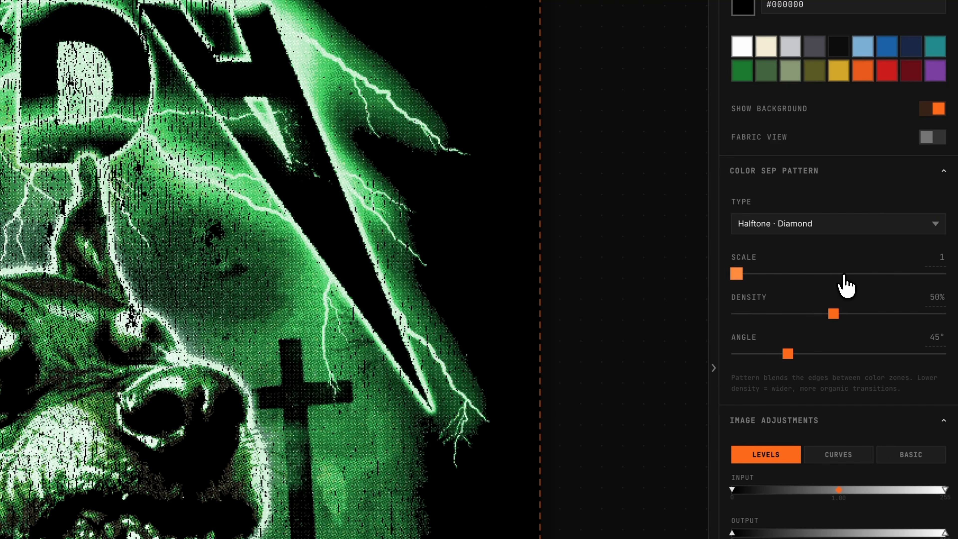
pyautogui.click(882, 313)
pyautogui.click(763, 273)
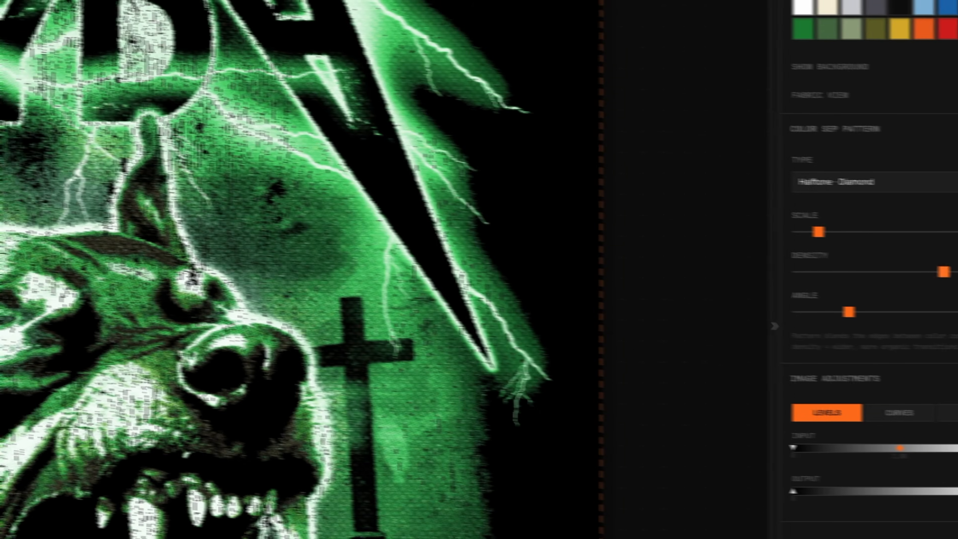
pyautogui.click(918, 313)
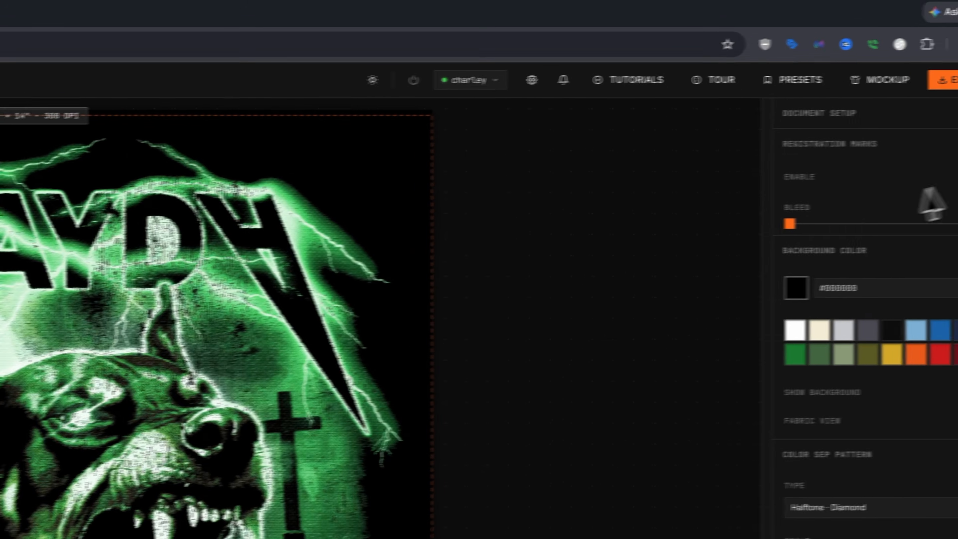
# Enable registration marks on the document, slightly reduce the mark offset and increase the bleed
pyautogui.click(938, 183)
pyautogui.moveTo(435, 260); pyautogui.dragTo(304, 335)
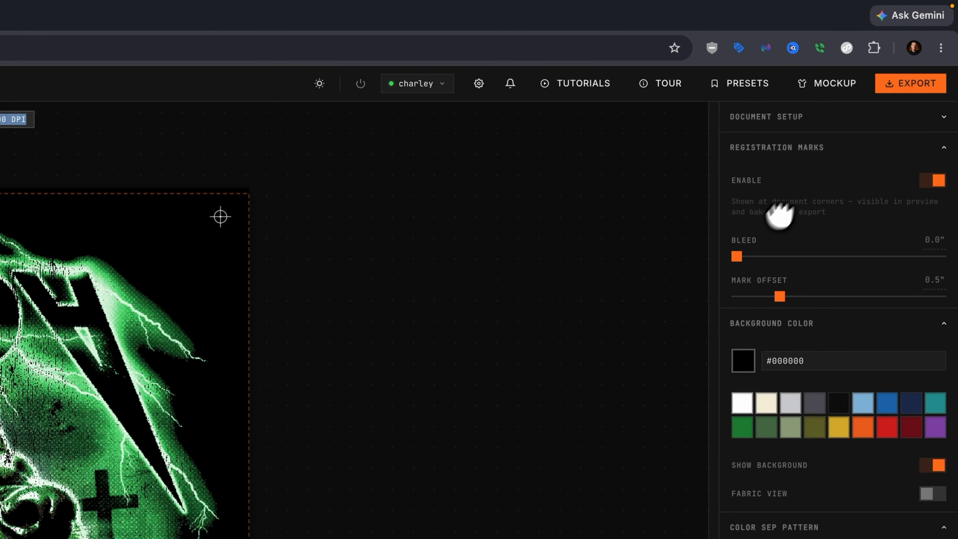
pyautogui.moveTo(779, 297)
pyautogui.mouseDown()
pyautogui.moveTo(865, 296)
pyautogui.moveTo(772, 296)
pyautogui.mouseUp()
pyautogui.moveTo(734, 257); pyautogui.dragTo(783, 256)
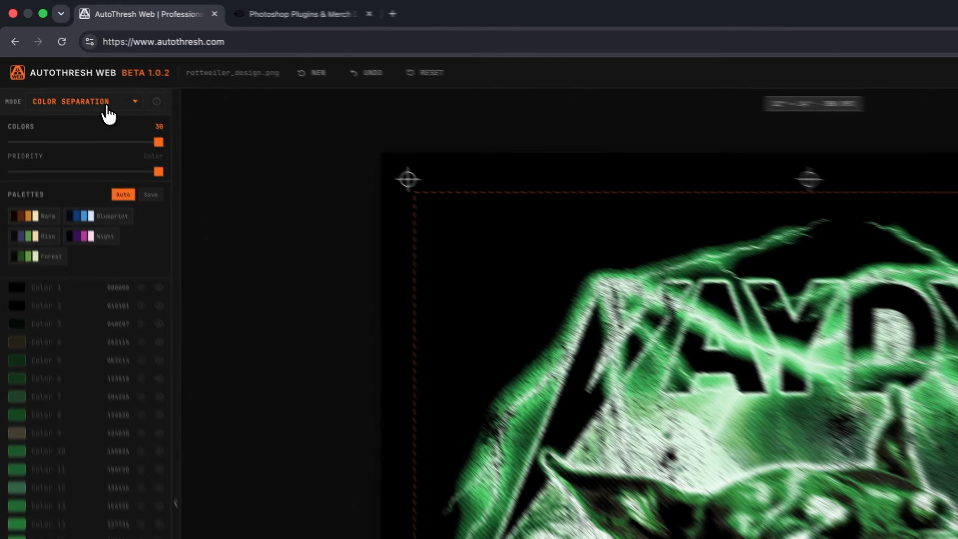
# Switch the processing mode to CMYK Pro, dismiss its work-in-progress notice and turn off the registration marks
pyautogui.click(71, 59)
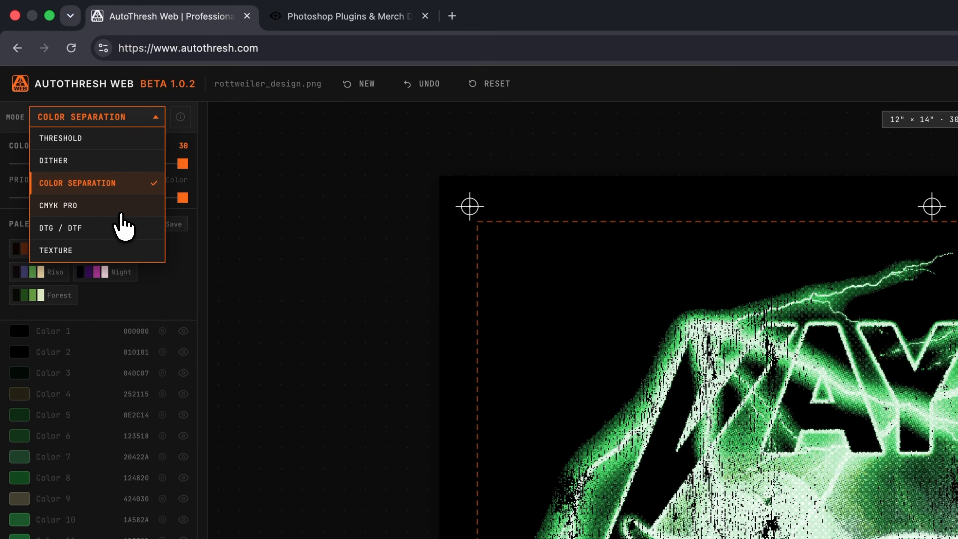
pyautogui.click(121, 214)
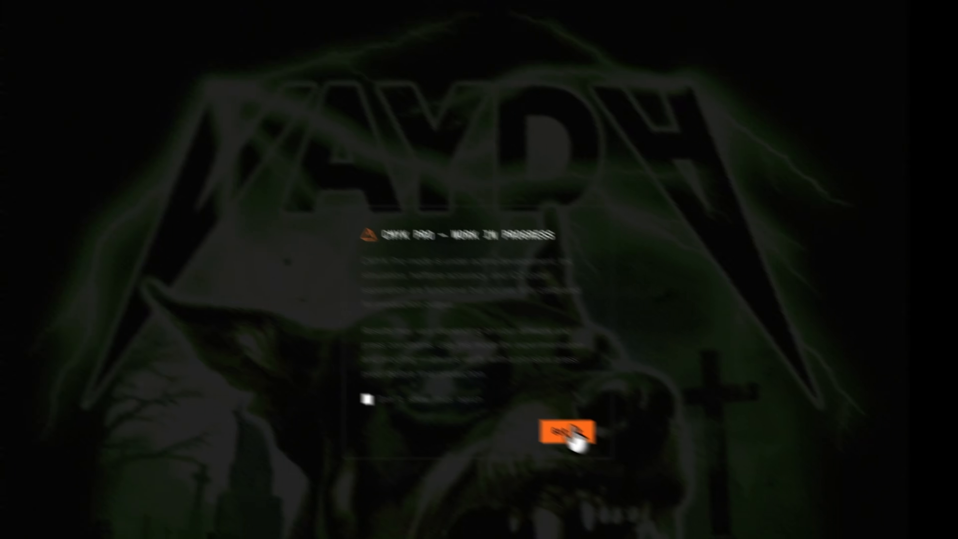
pyautogui.click(570, 430)
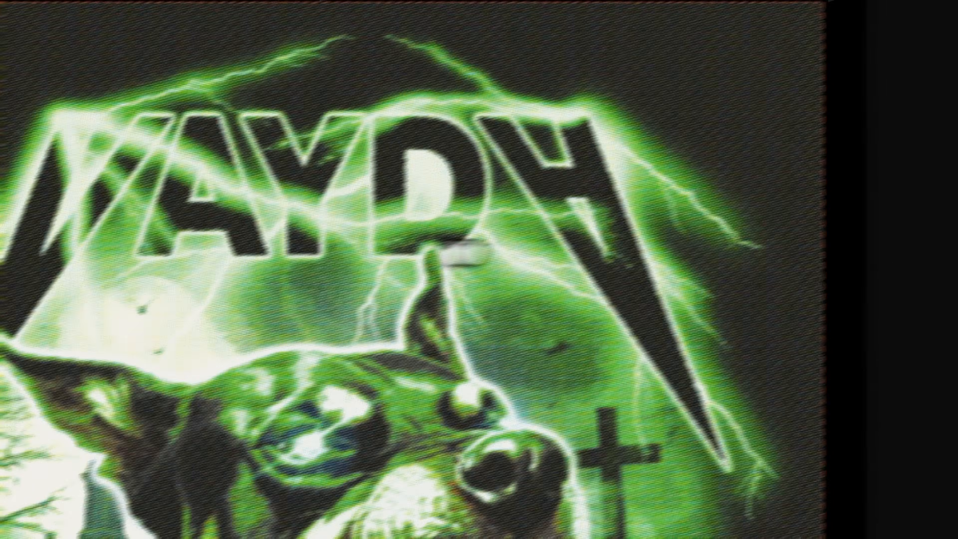
pyautogui.click(940, 180)
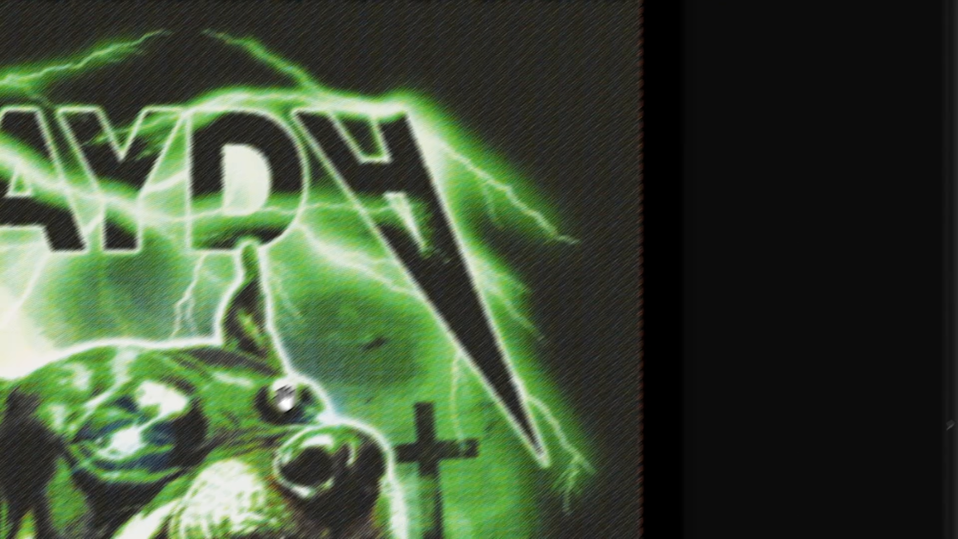
# Turn on background removal for the CMYK artwork and lower its tolerance
pyautogui.click(505, 492)
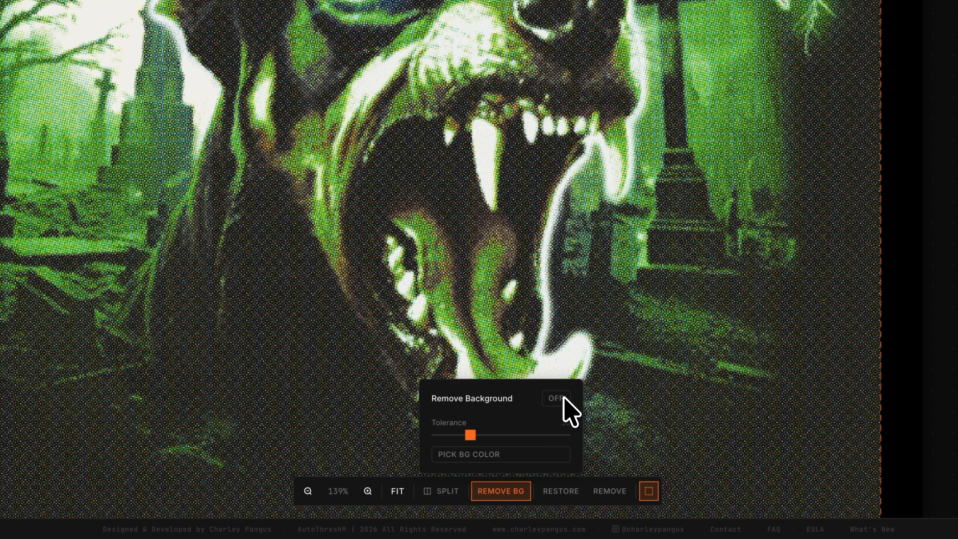
pyautogui.click(514, 489)
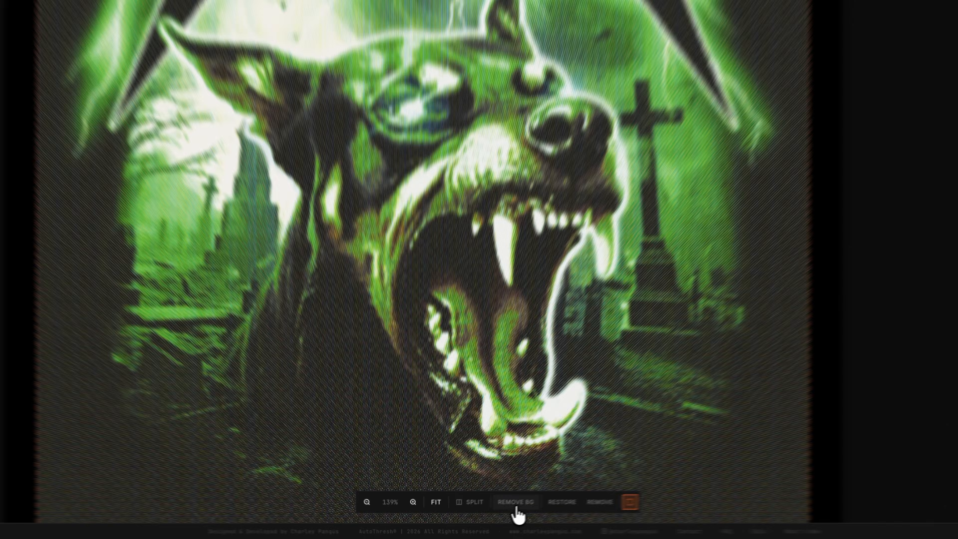
pyautogui.click(480, 515)
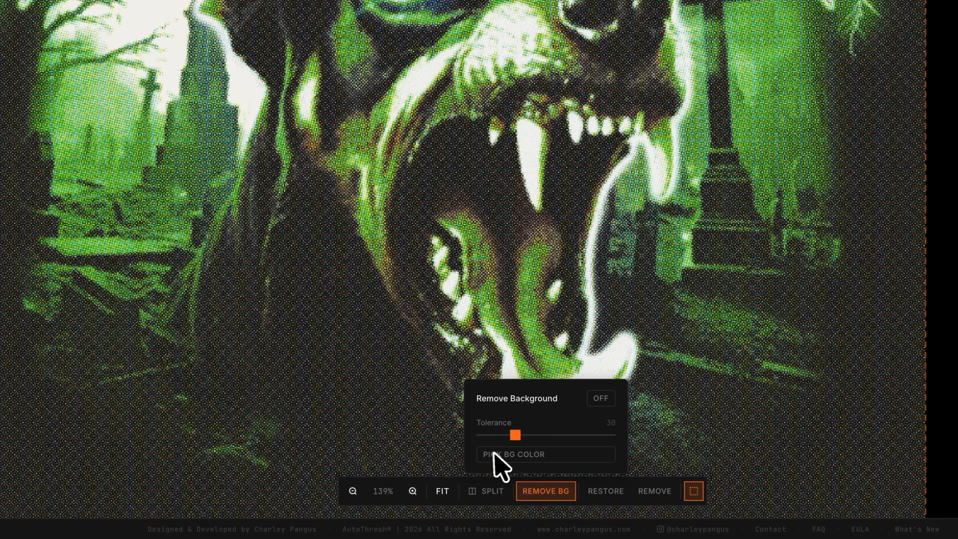
pyautogui.click(602, 398)
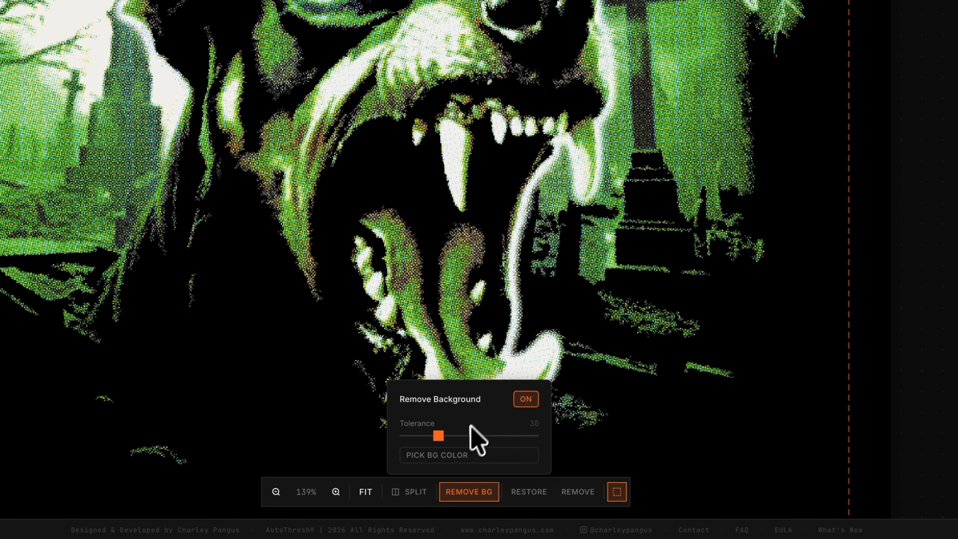
pyautogui.moveTo(476, 443); pyautogui.dragTo(419, 438)
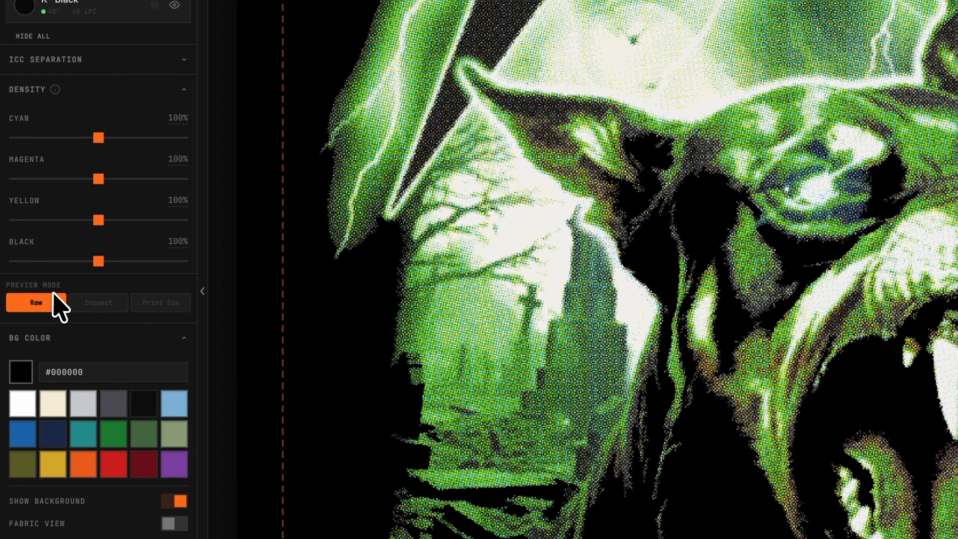
# Check the CMYK artwork in the Inspect preview, then switch the processing mode to DTG / DTF
pyautogui.click(113, 309)
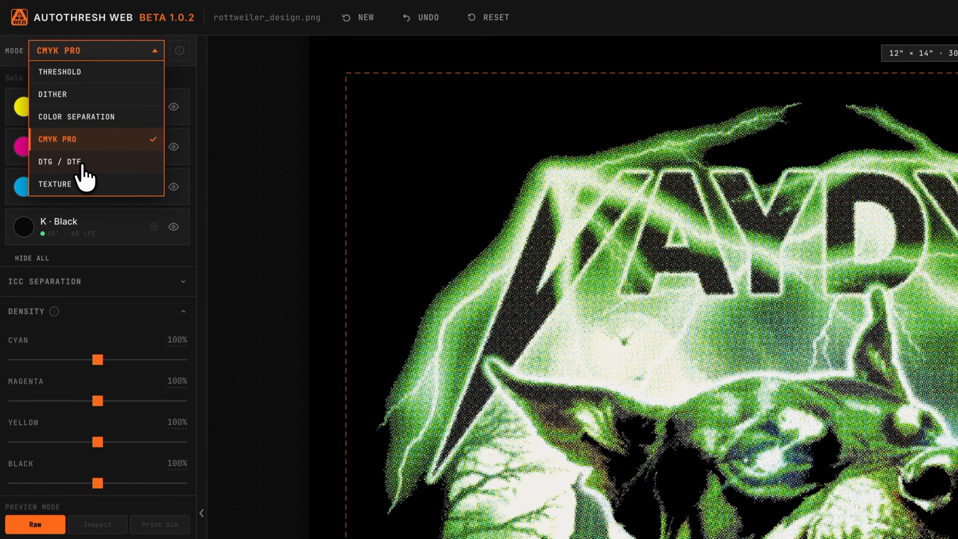
pyautogui.click(113, 156)
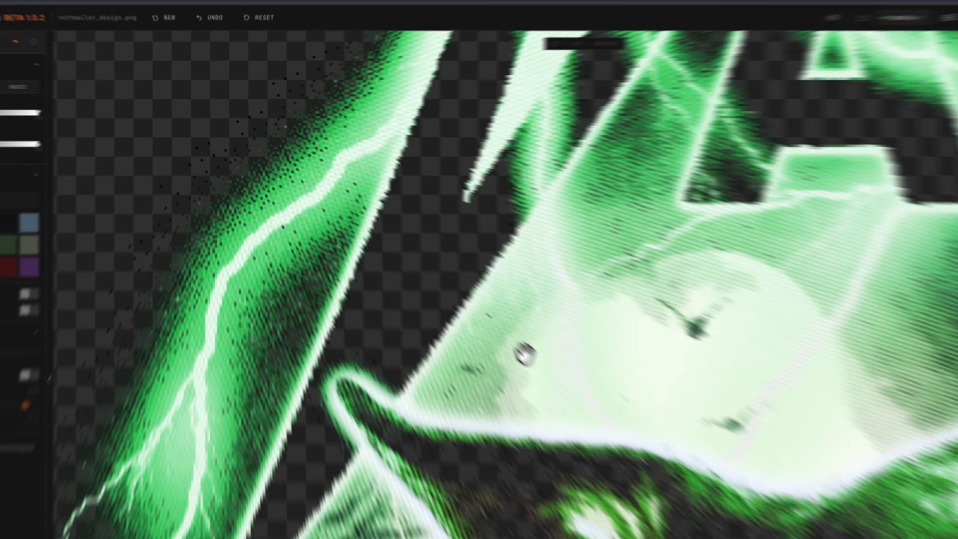
# Examine the DTG / DTF halftone detail and transparency around the moon, the dog's ear and the lettering
pyautogui.moveTo(428, 274); pyautogui.dragTo(371, 128)
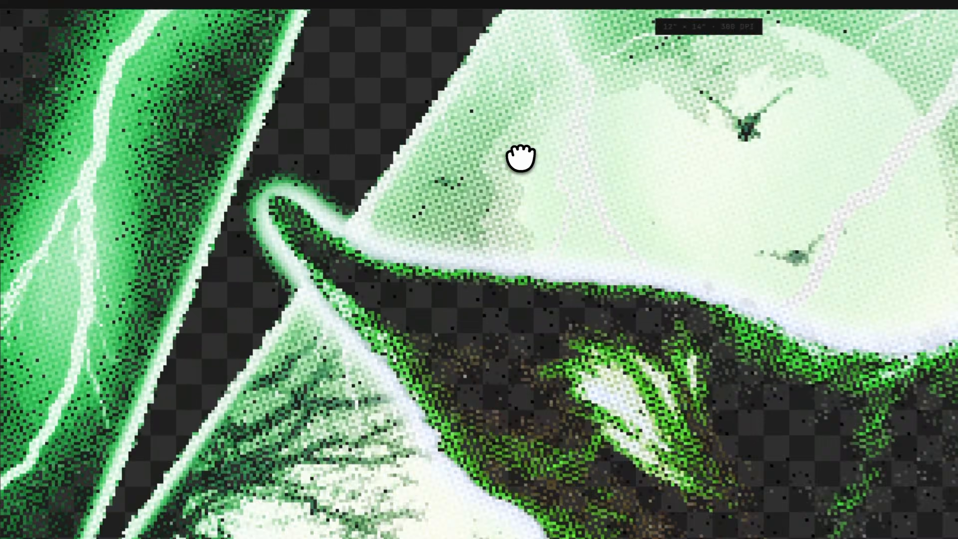
pyautogui.moveTo(422, 190); pyautogui.dragTo(339, 150)
pyautogui.scroll(-4, 361, 170)
pyautogui.moveTo(660, 400); pyautogui.dragTo(448, 423)
pyautogui.scroll(-3, 428, 225)
pyautogui.moveTo(458, 141); pyautogui.dragTo(434, 222)
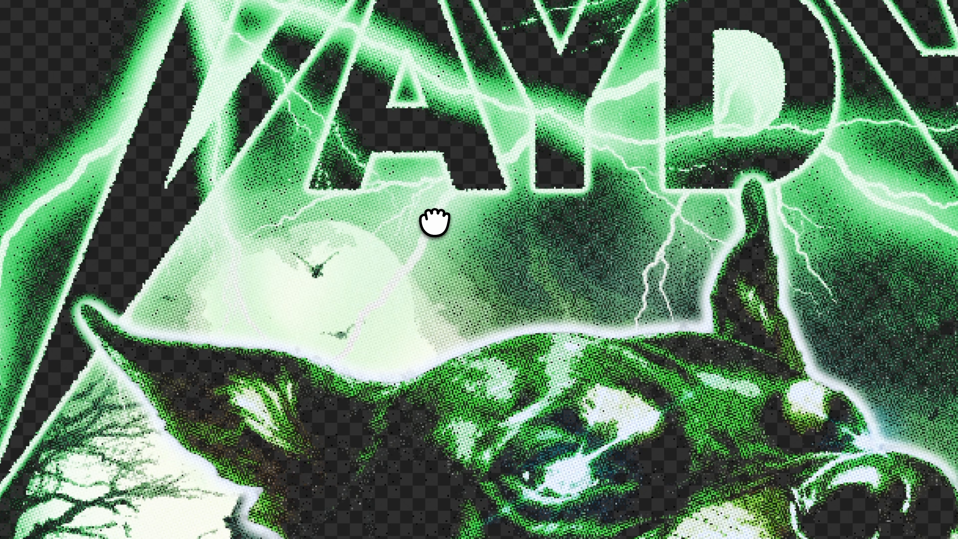